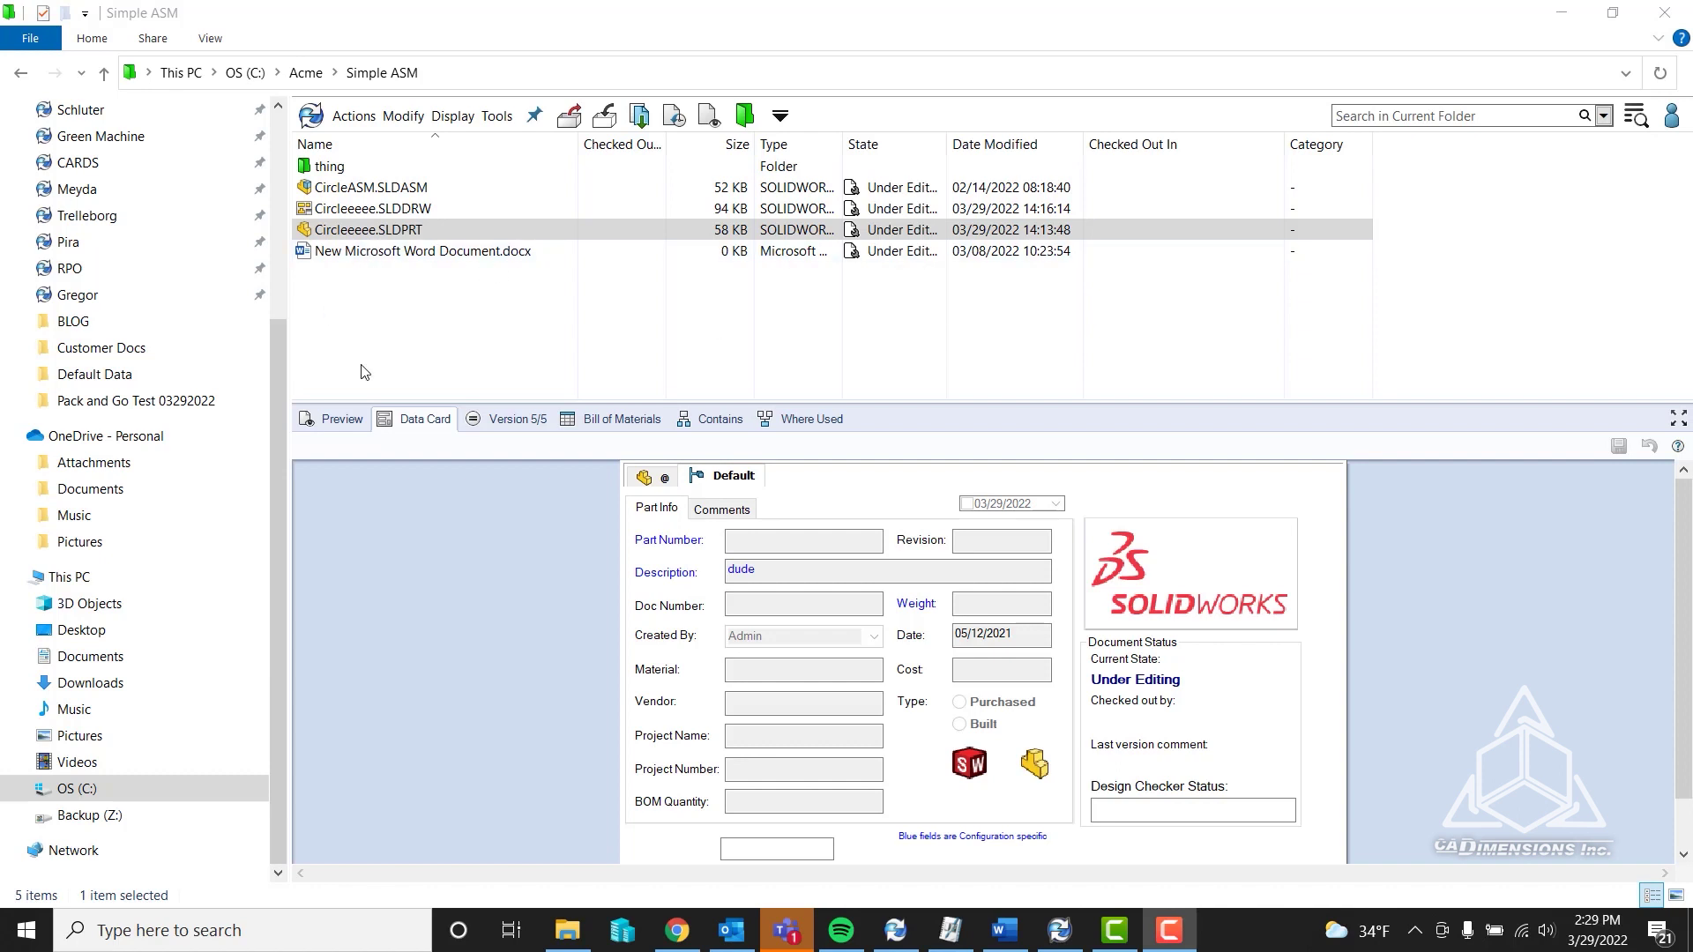
Check that the Circleeeee.SLDPRT data card shows Description 'dude'
left_click(364, 228)
left_click(764, 570)
double_click(763, 570)
left_click(799, 569)
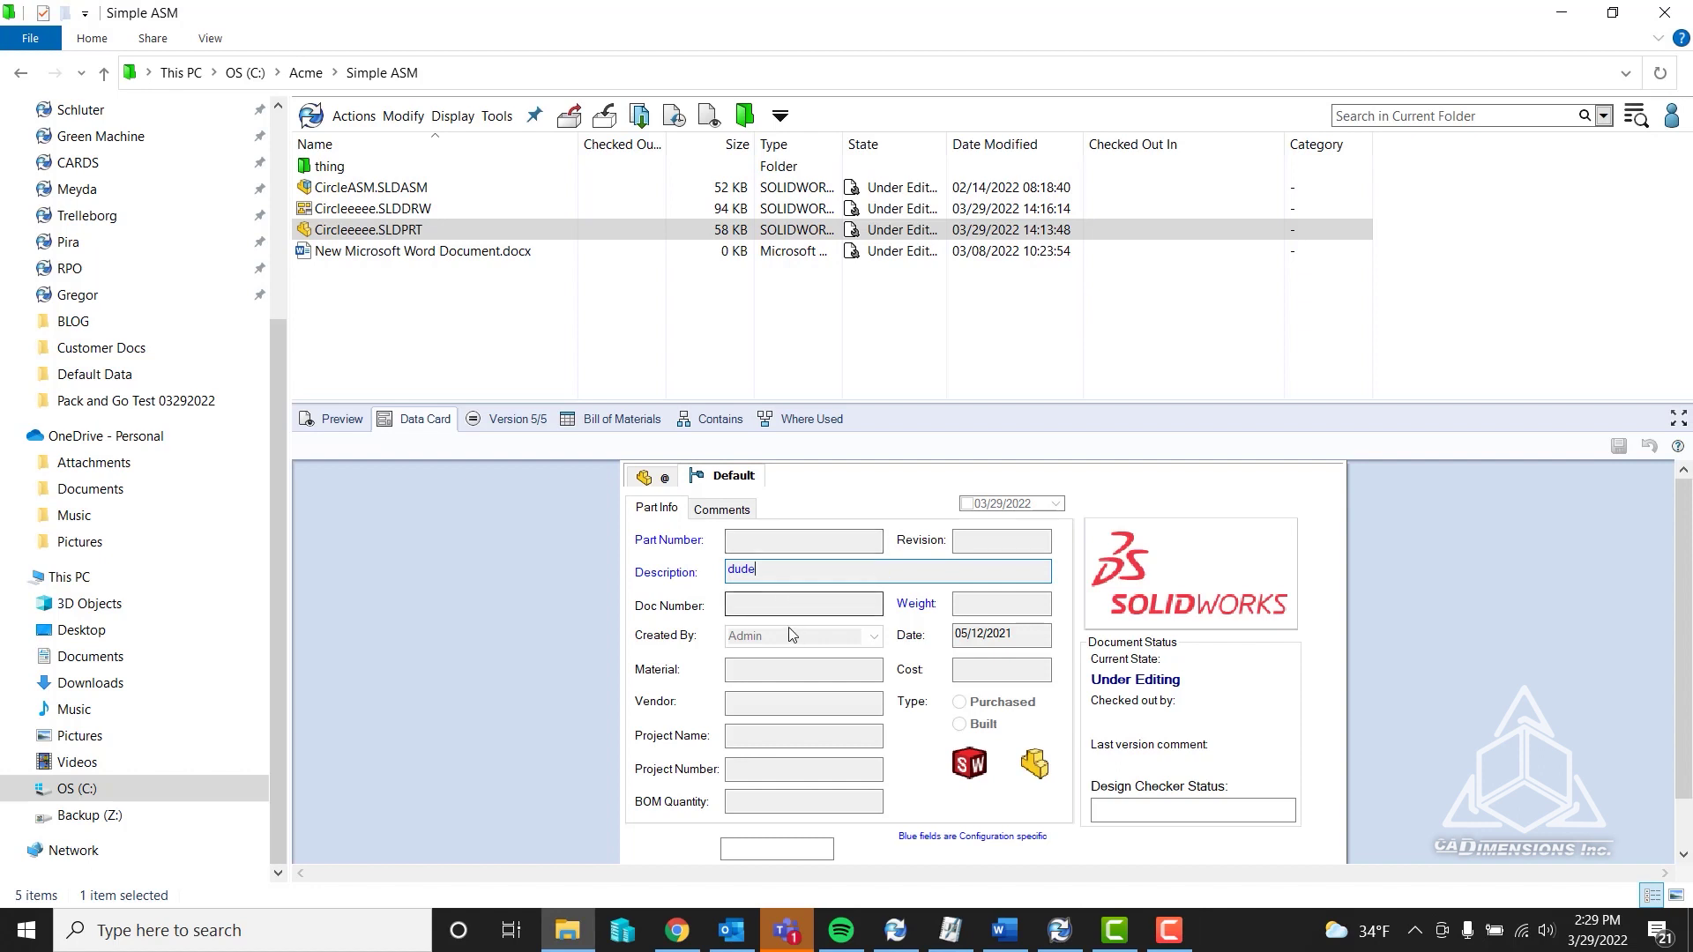
Compare the drawing's and assembly's Descriptions (assembly reads 'stuff'), then return to the part's card
key("Up")
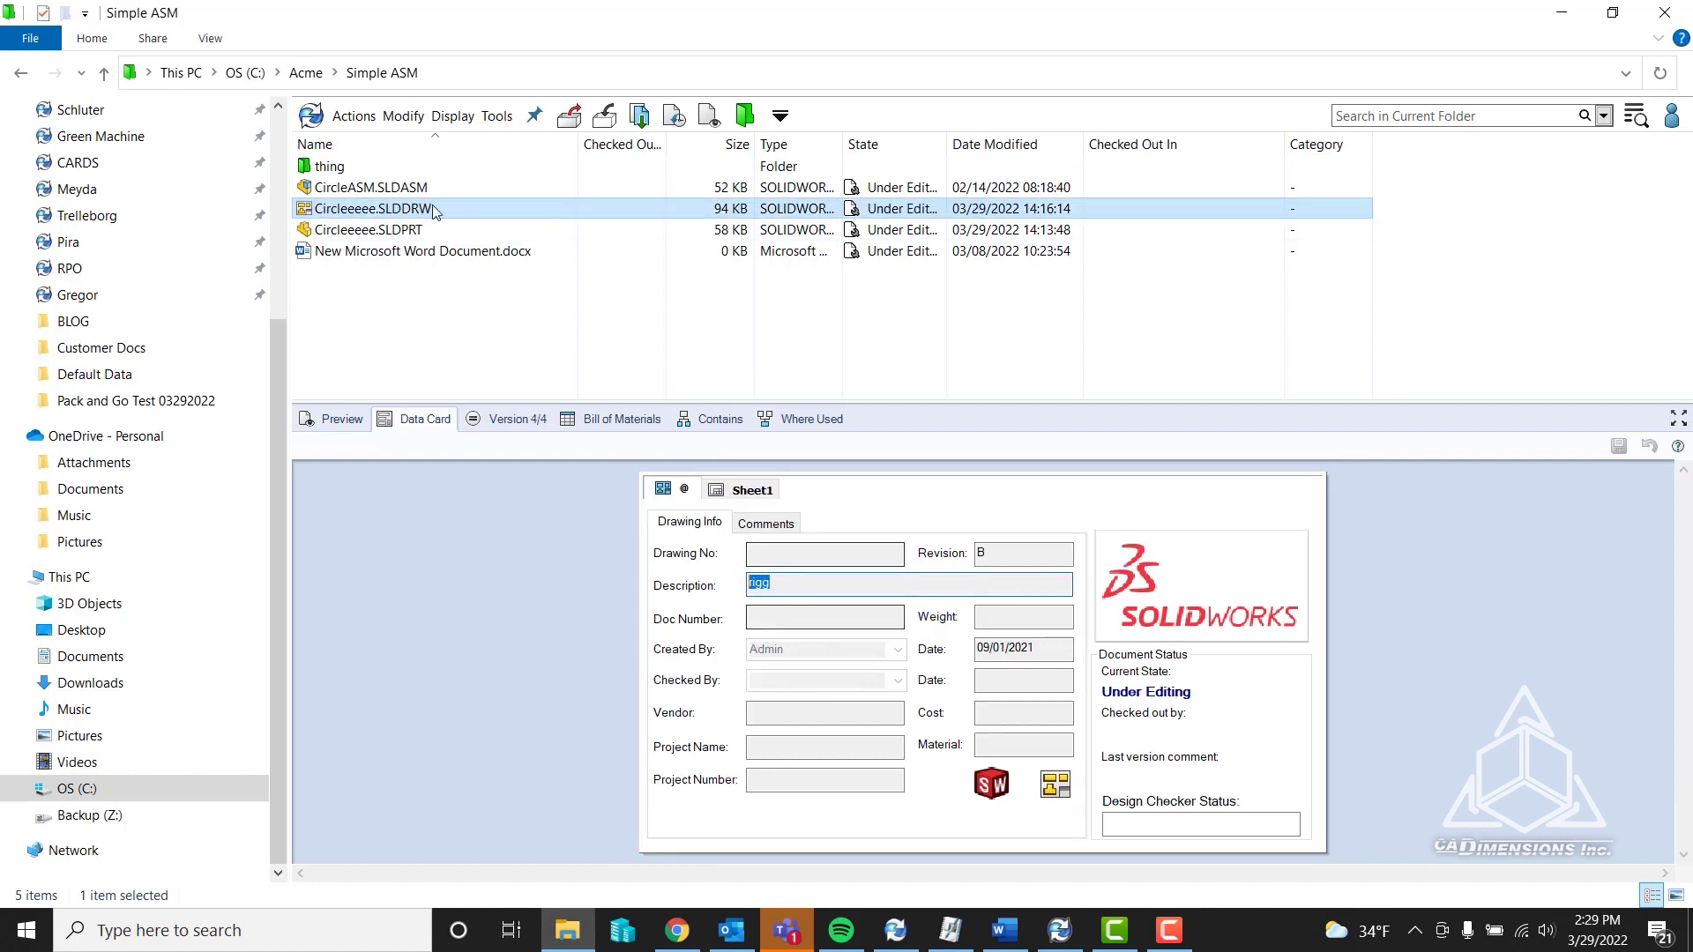
left_click(437, 188)
left_click(828, 585)
double_click(828, 585)
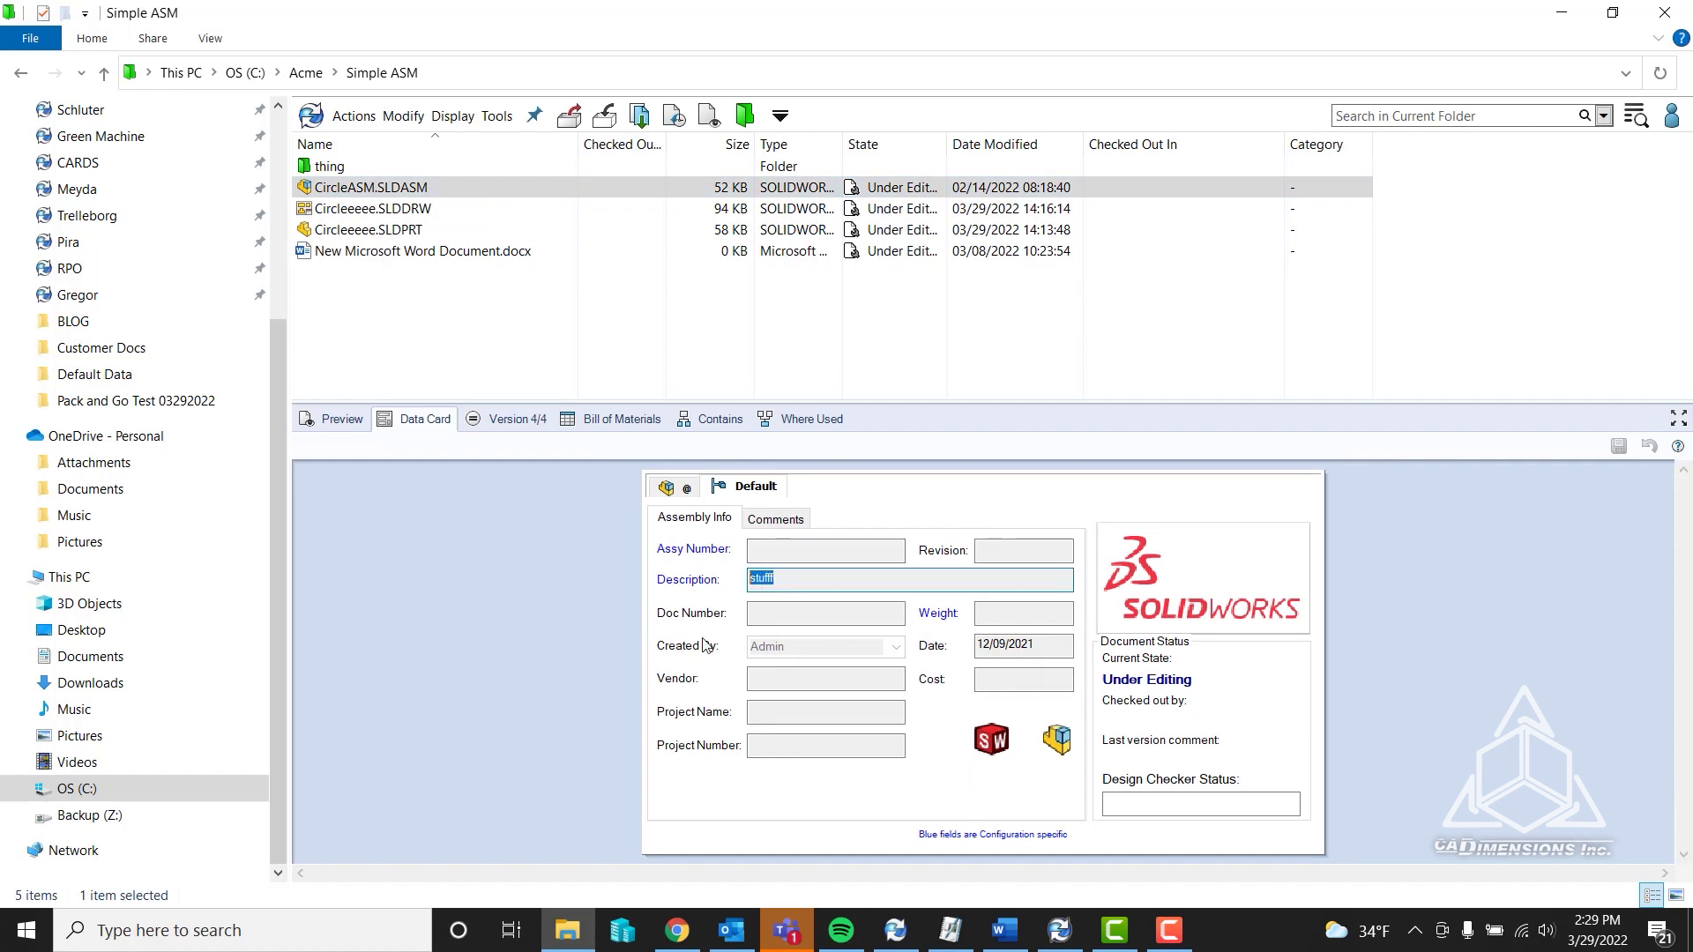
left_click(353, 217)
left_click(353, 228)
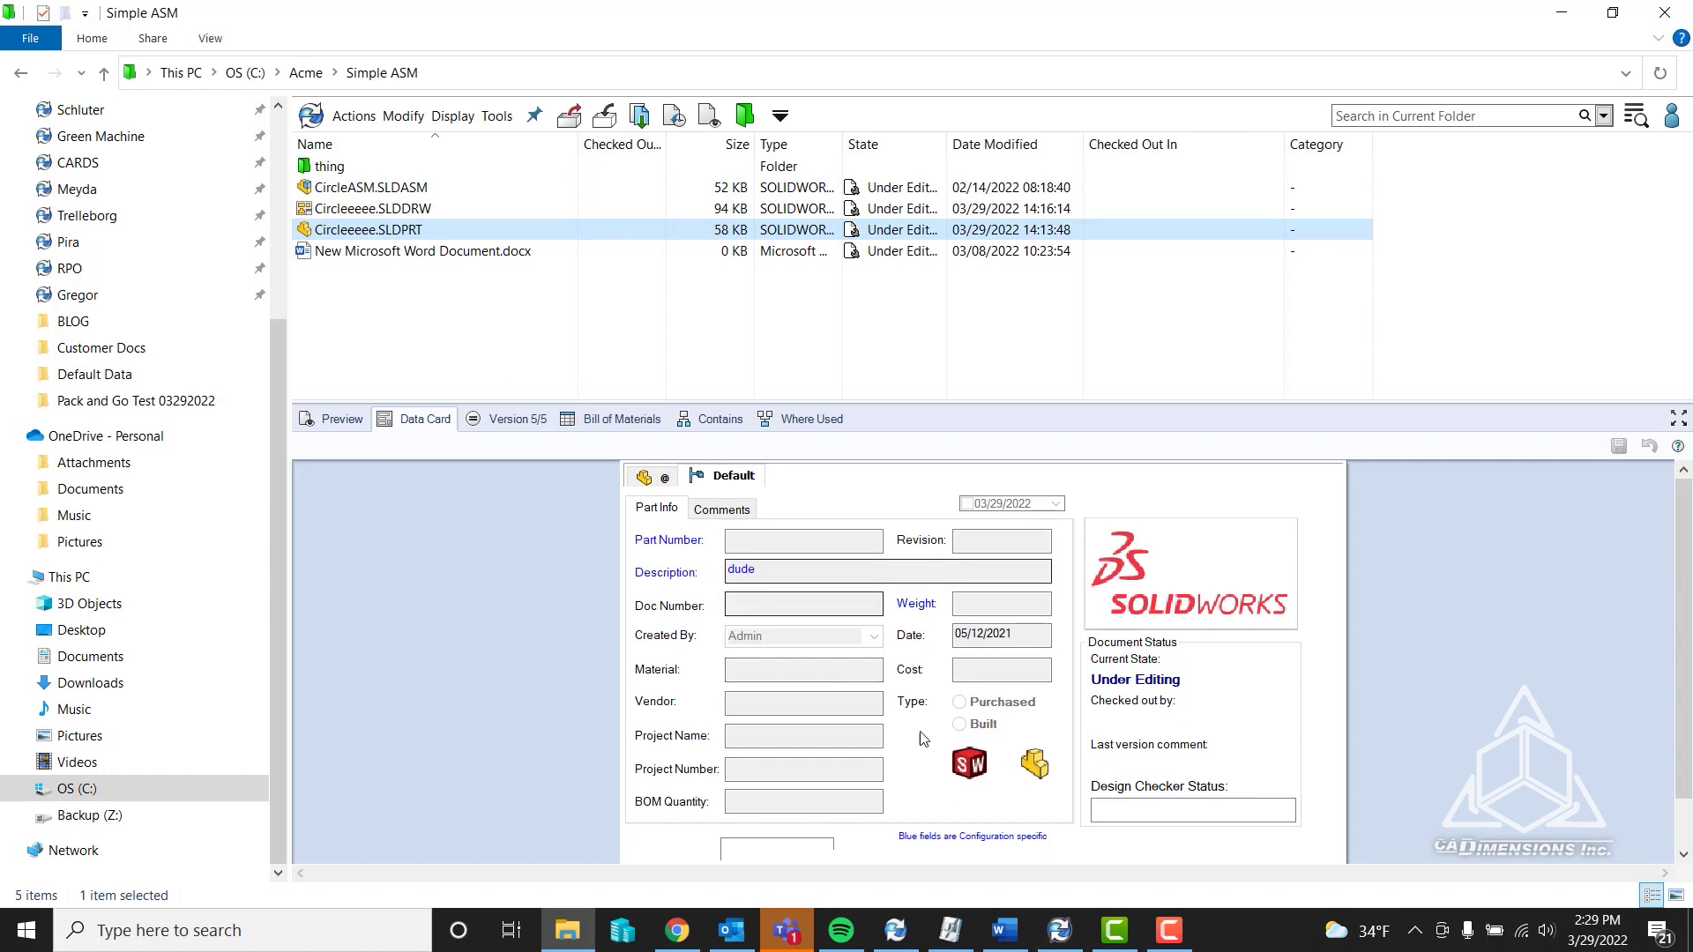
left_click(1063, 933)
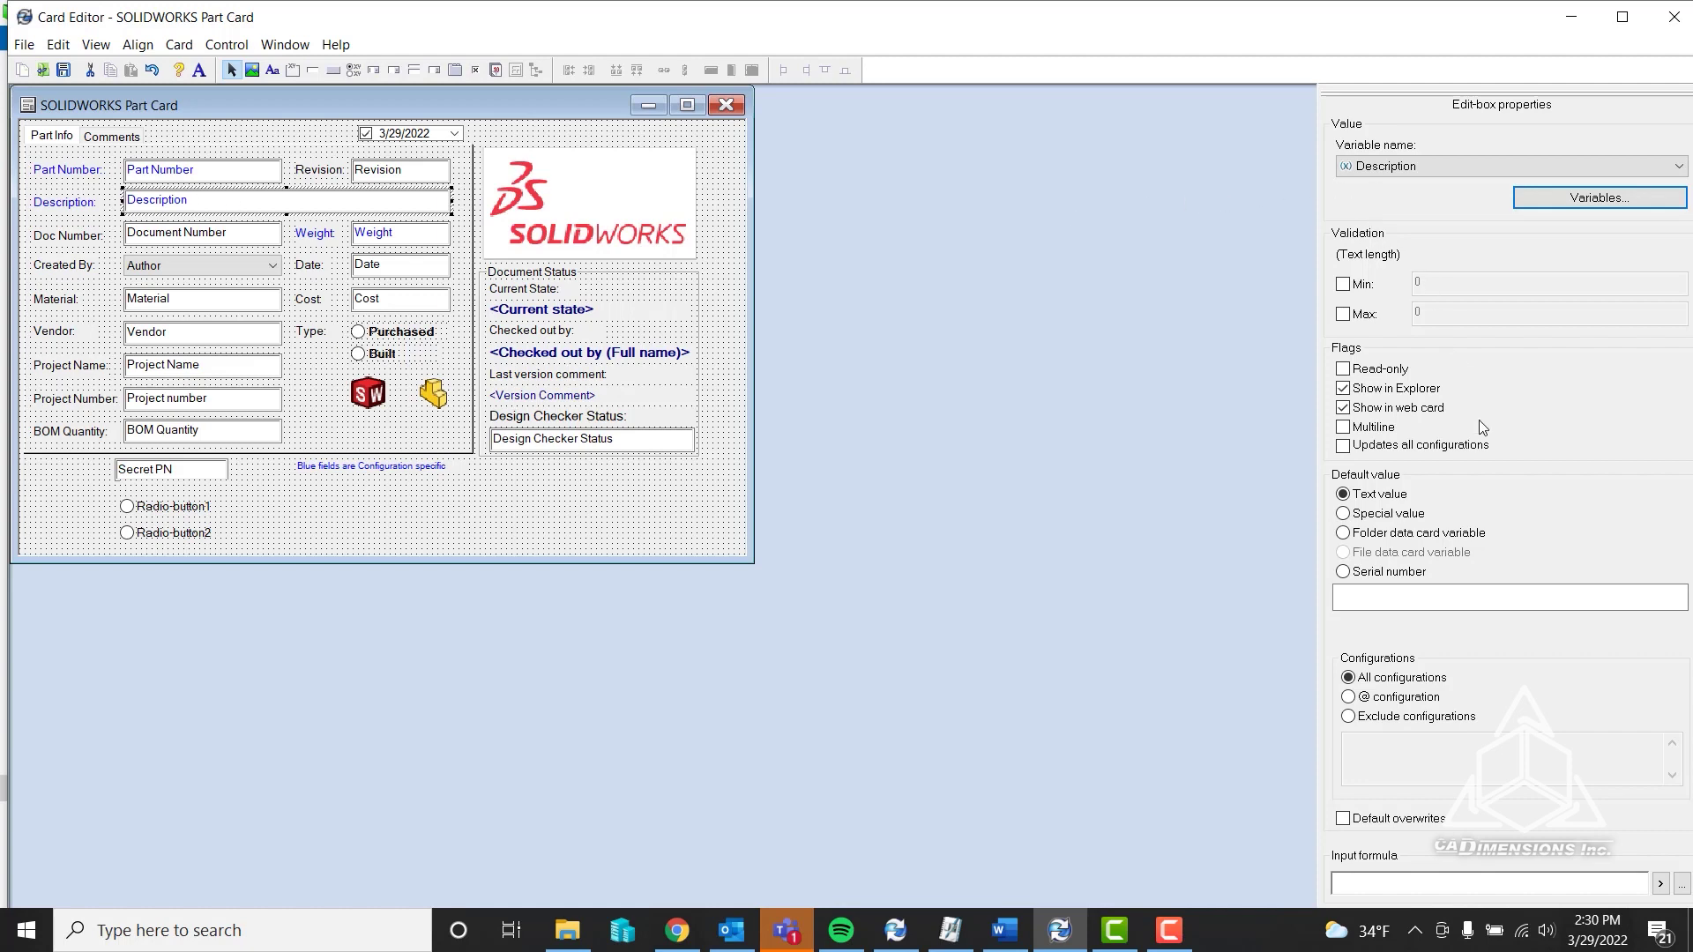
In Edit Variables, select Description's CustomProperty attribute row for slddrw, sldasm and sldprt
left_click(1583, 213)
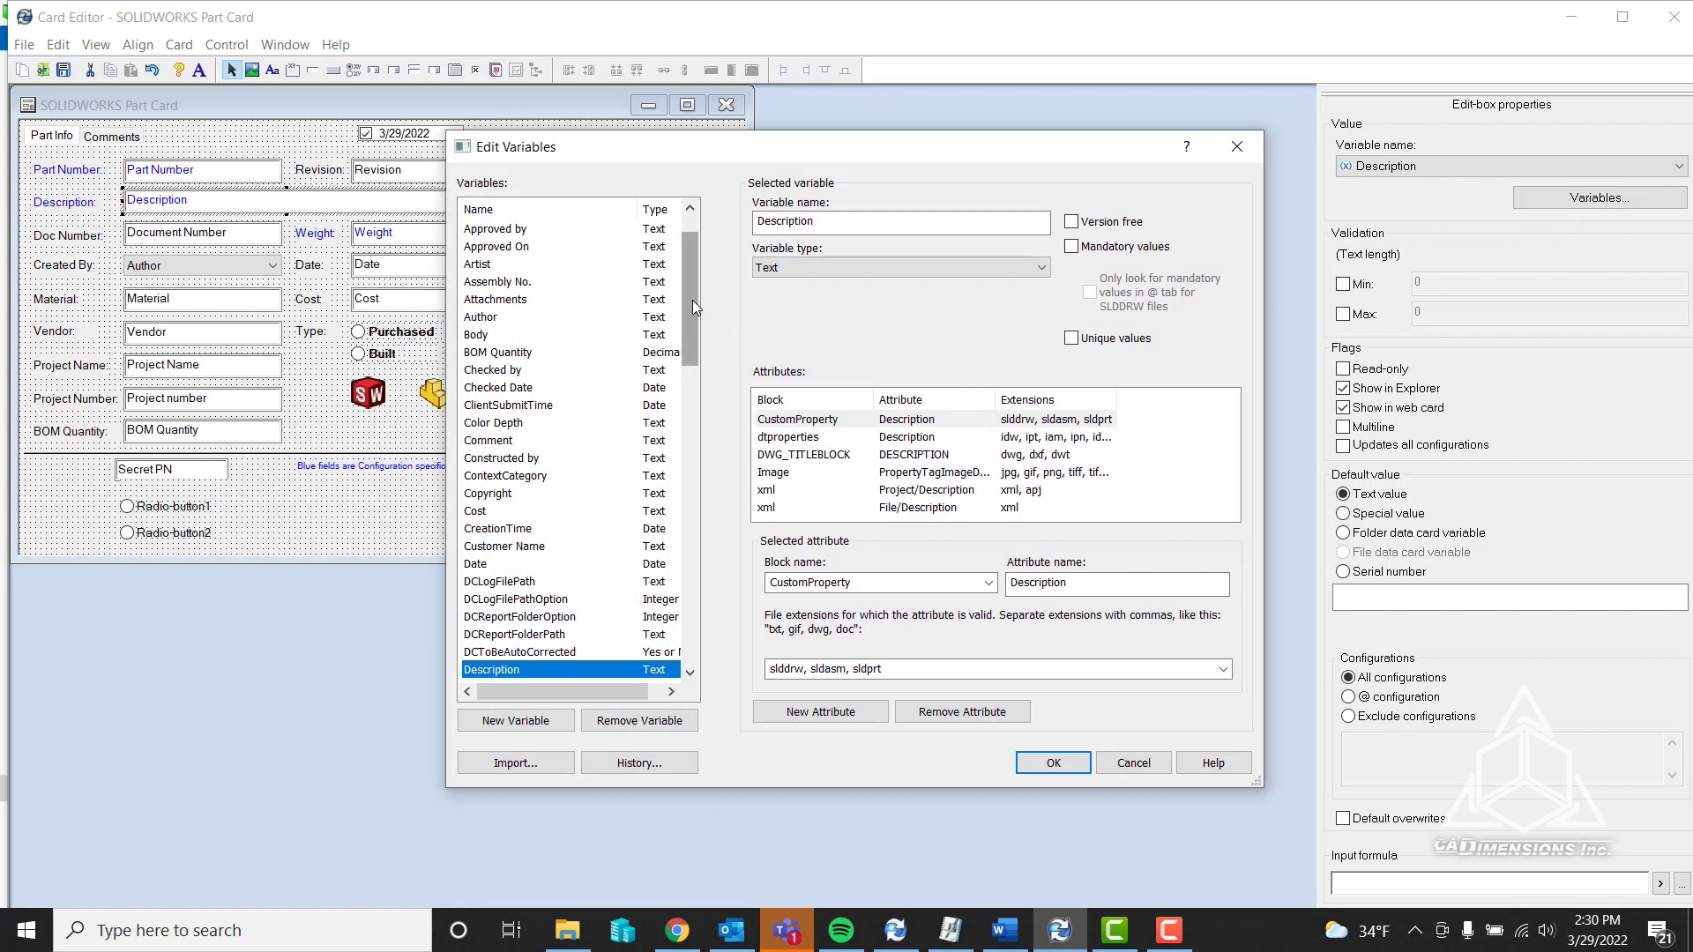
scroll(691, 299, "down", 2)
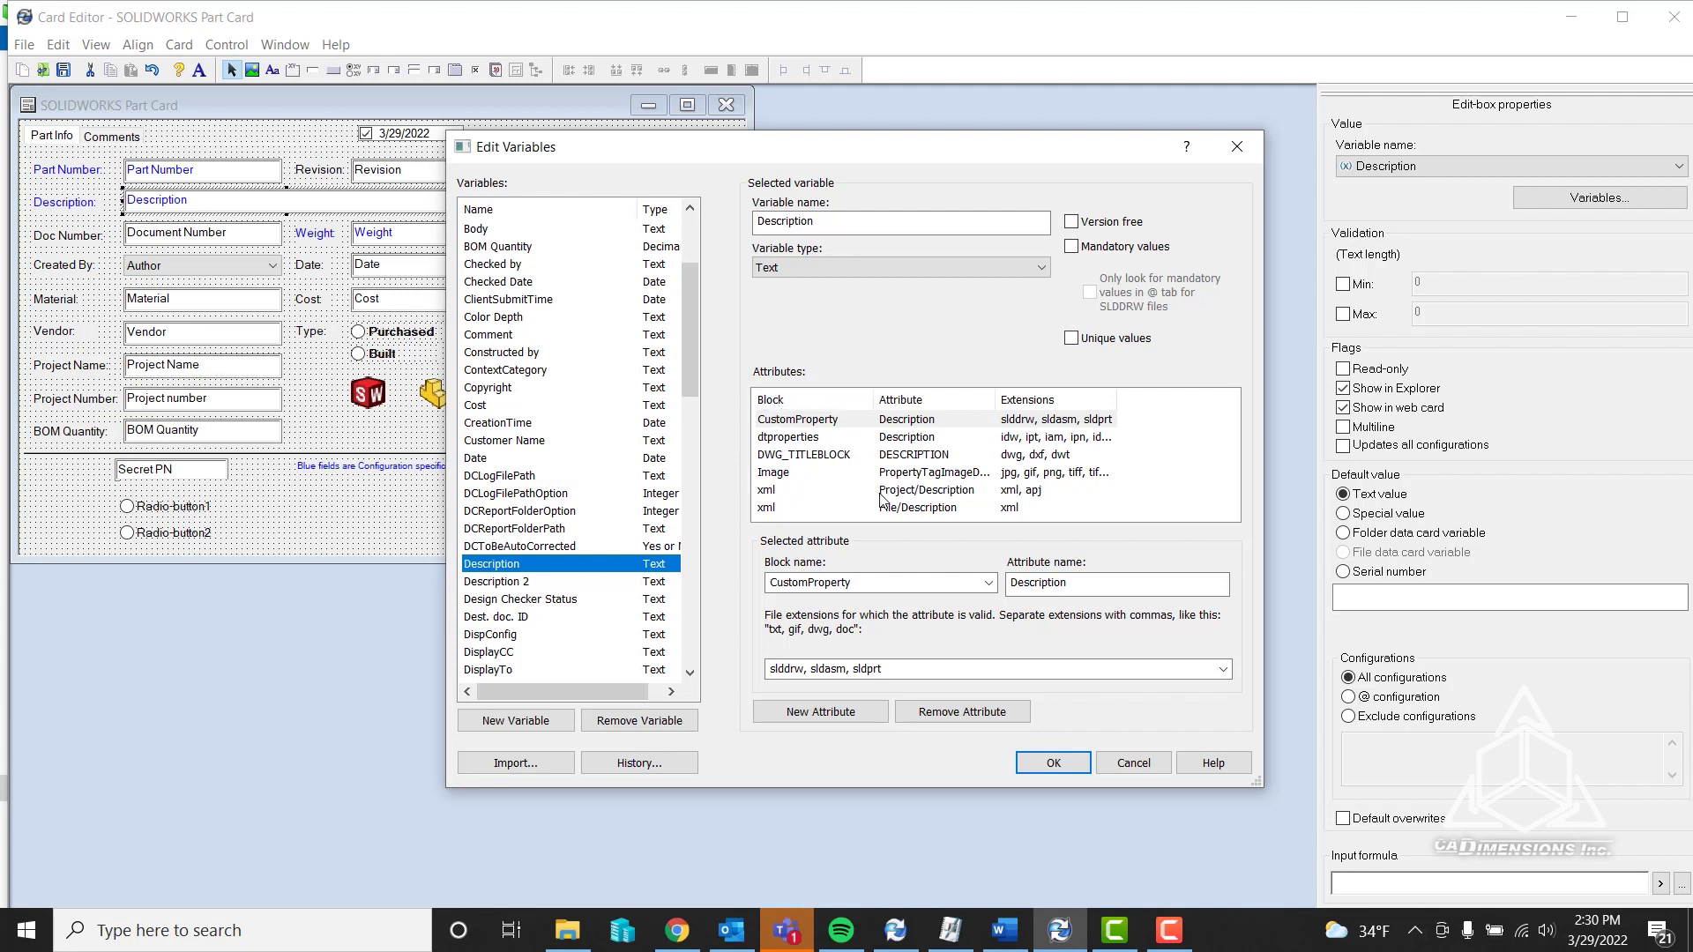
left_click(776, 421)
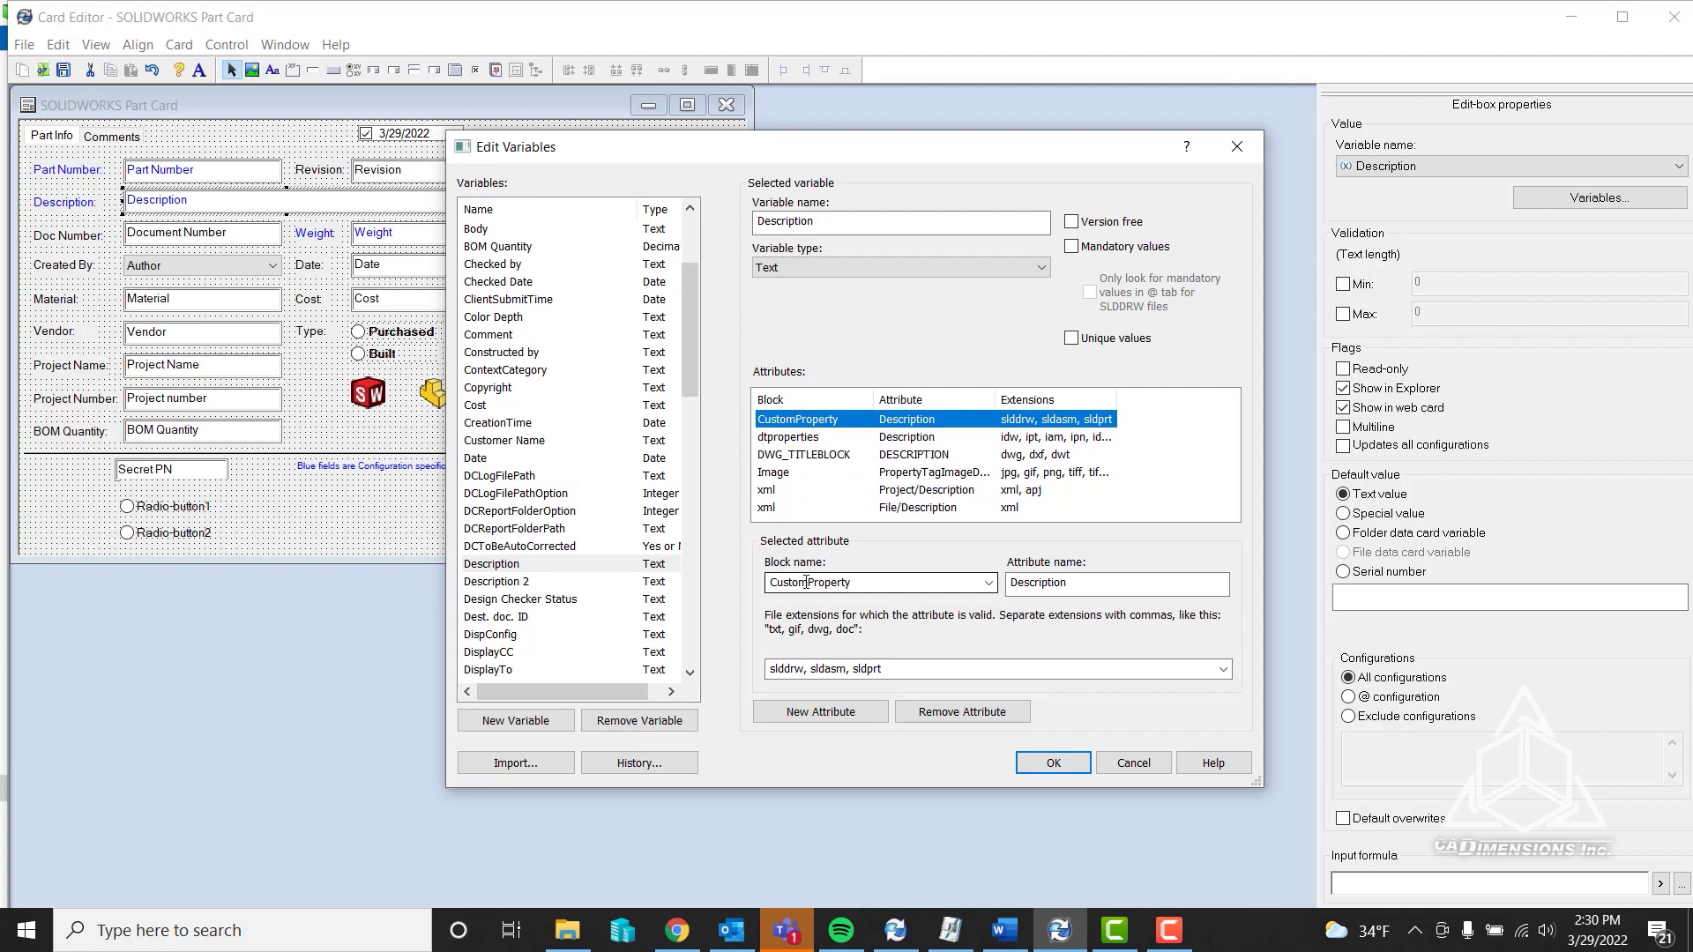
Keep CustomProperty, review attribute name Description and its extensions, and close Edit Variables unchanged
left_click(988, 583)
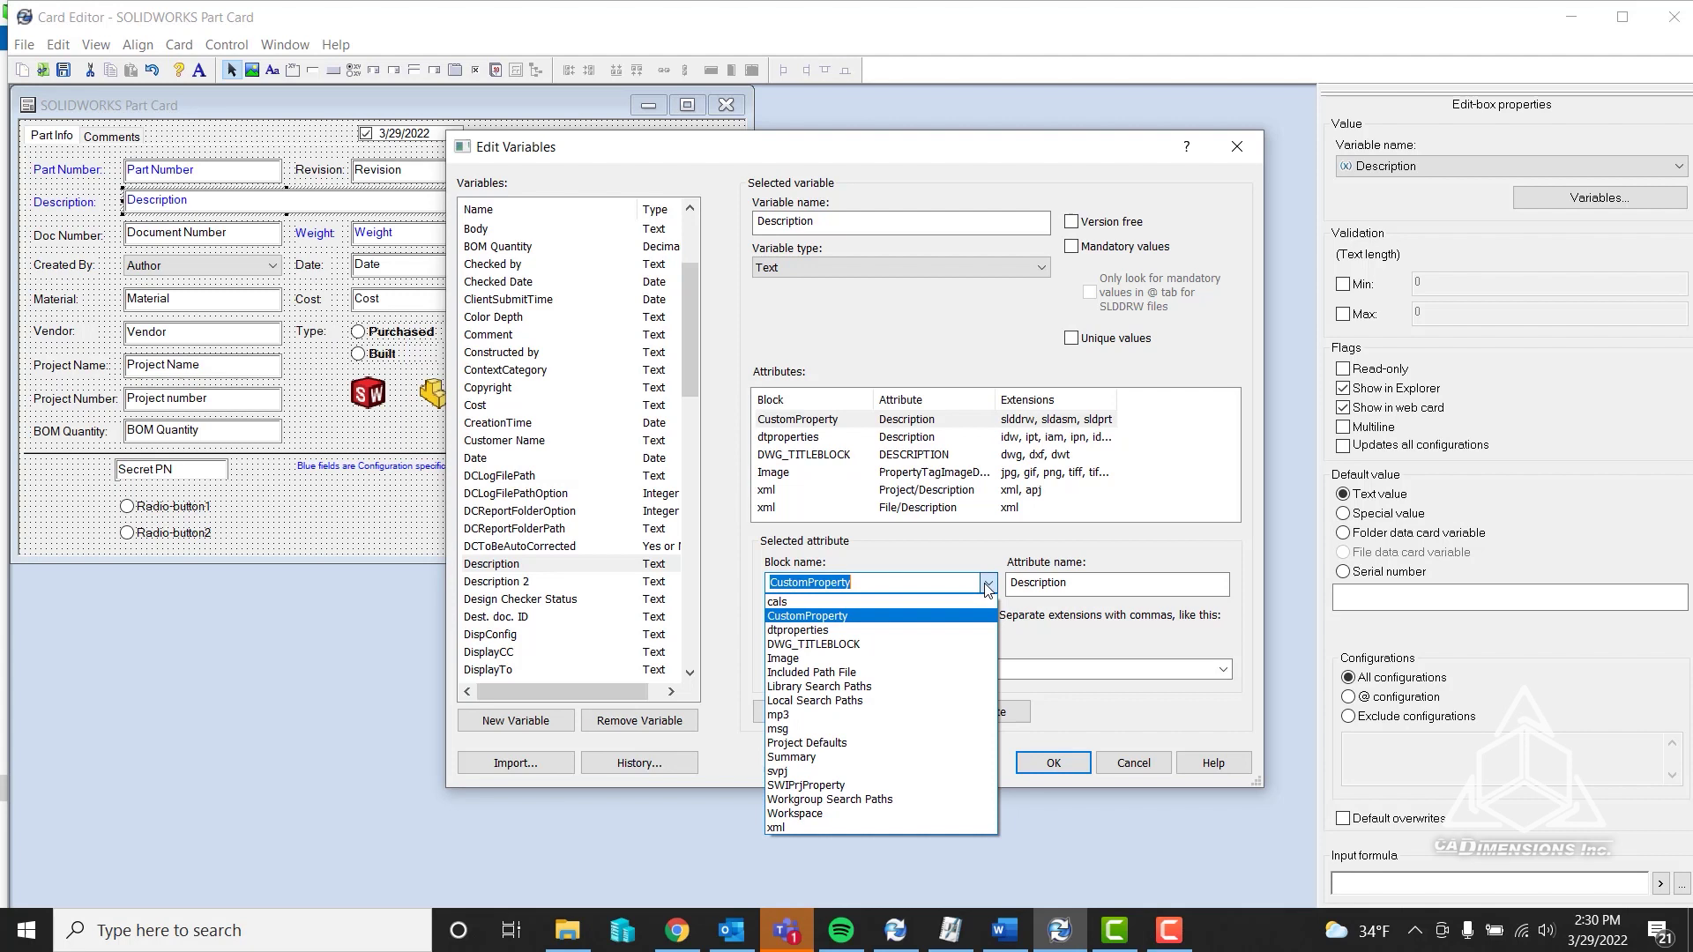
left_click(845, 618)
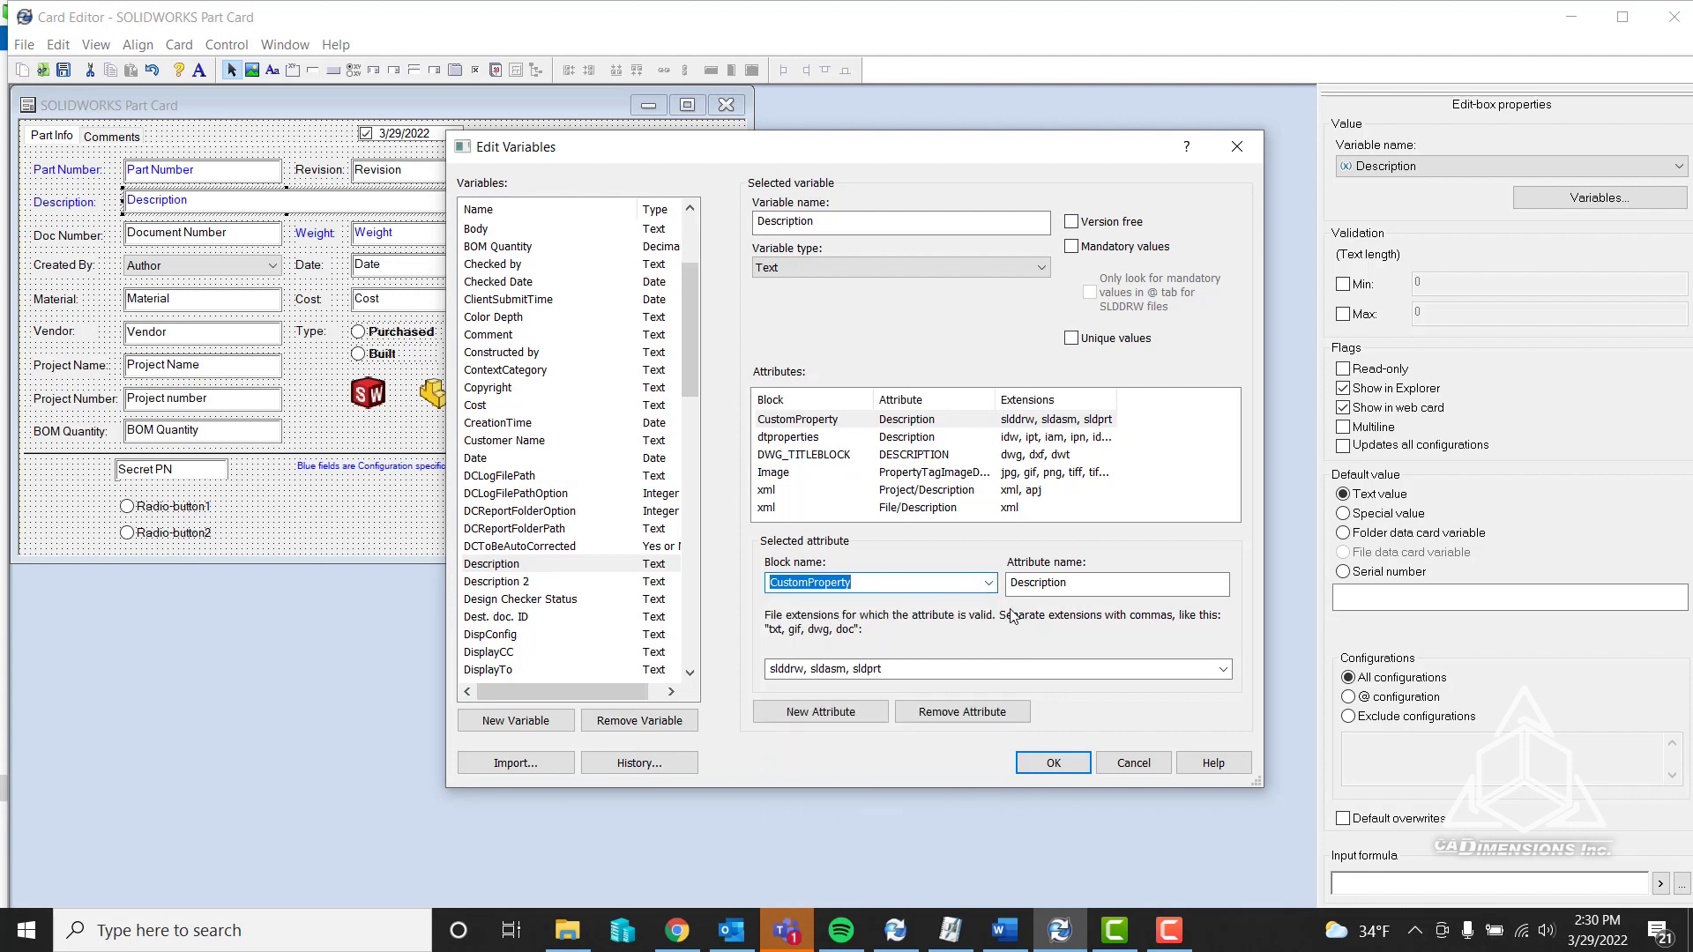
left_click(1102, 586)
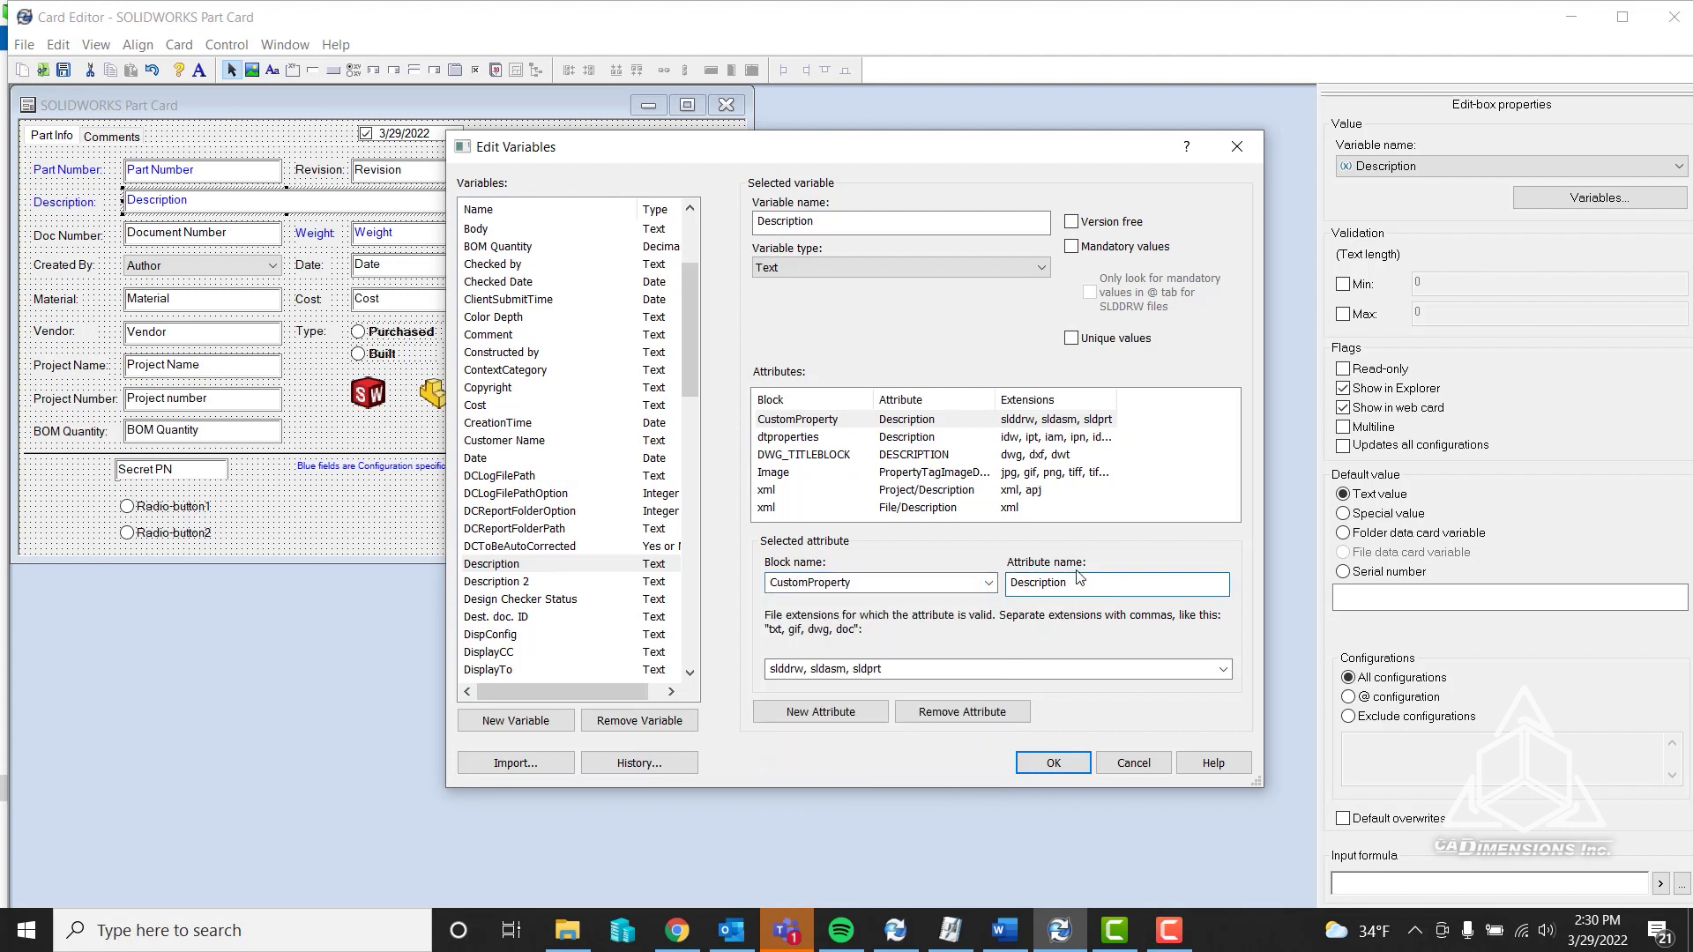
double_click(1078, 589)
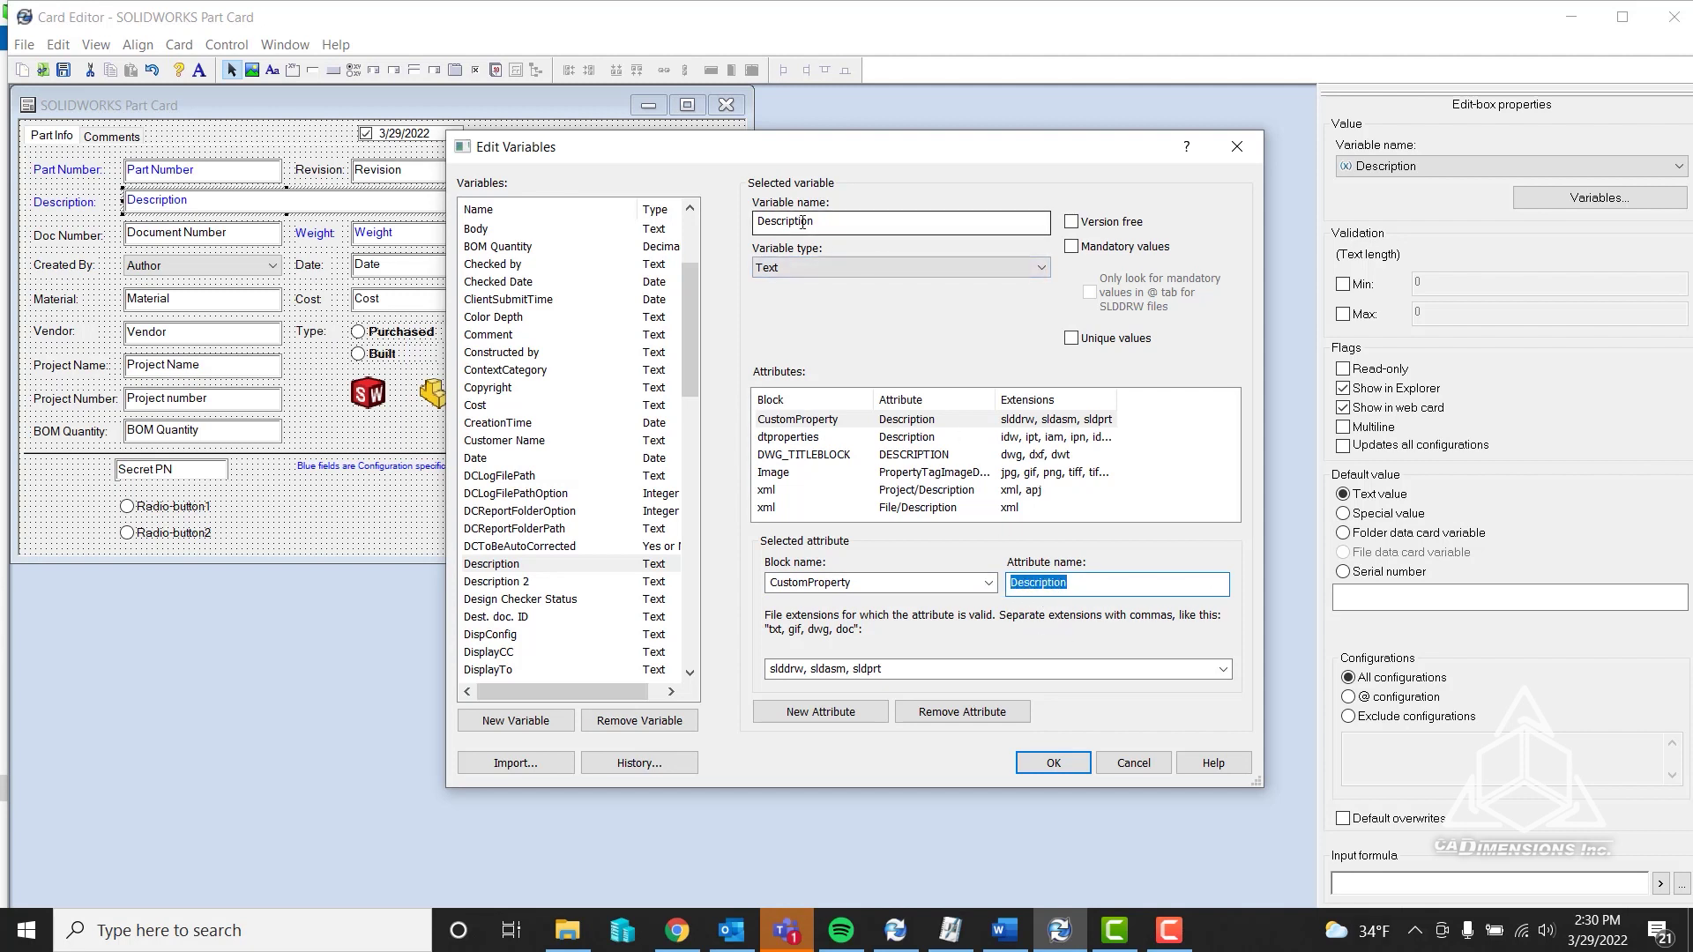
left_click(1087, 588)
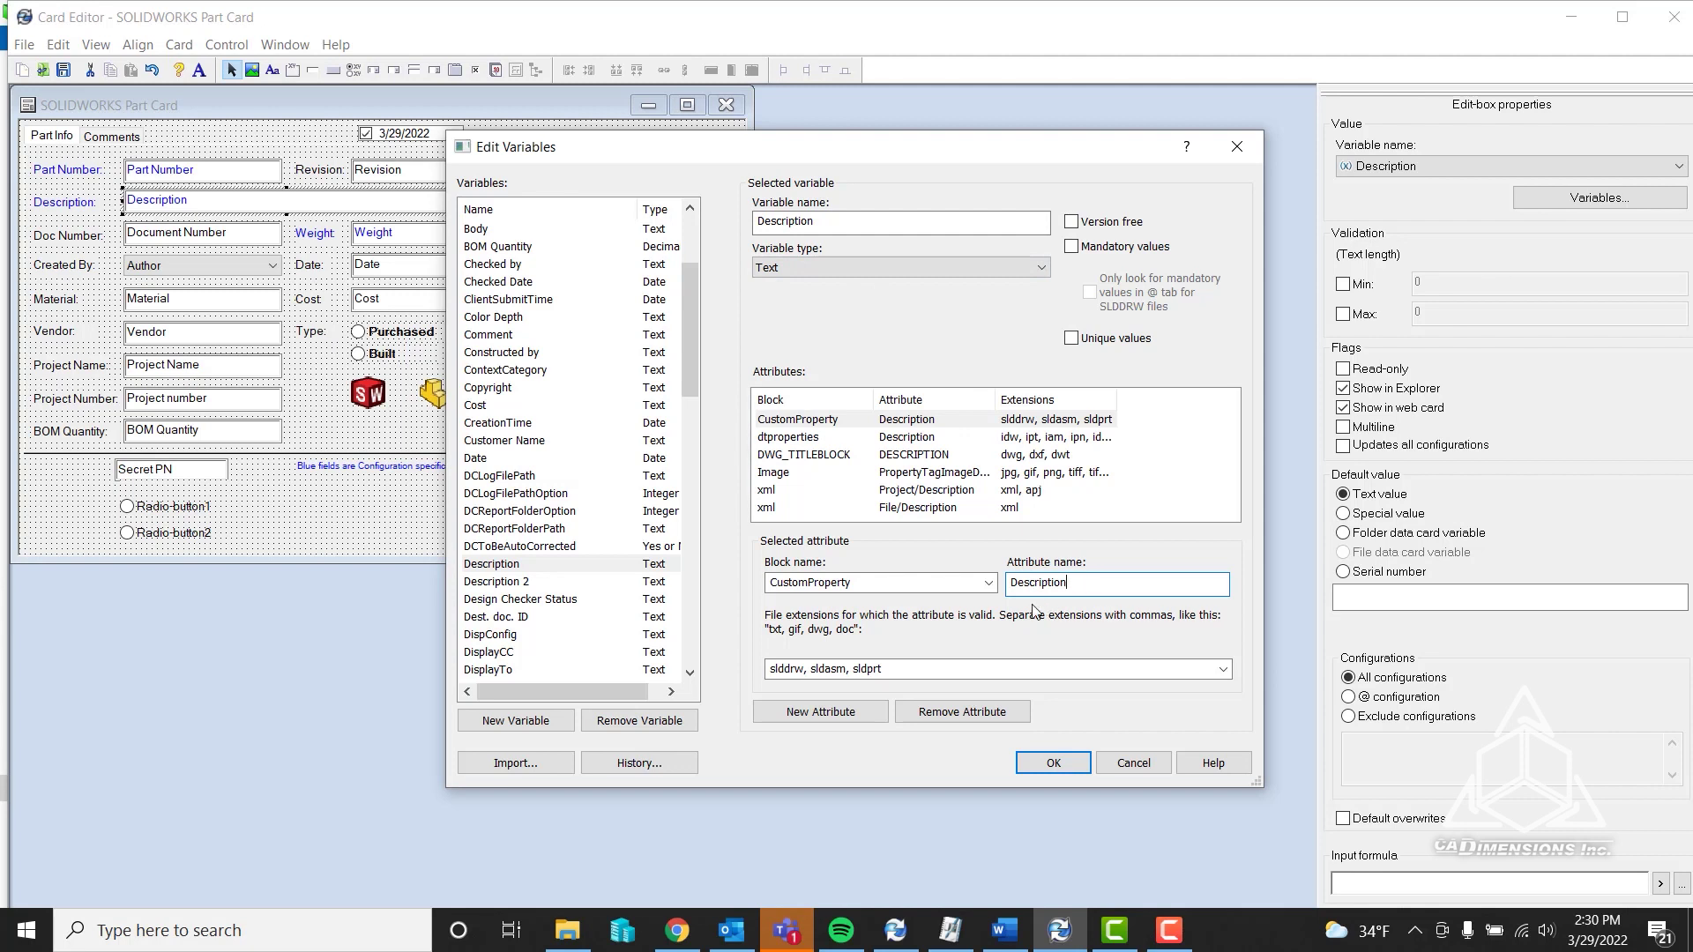
left_click(800, 670)
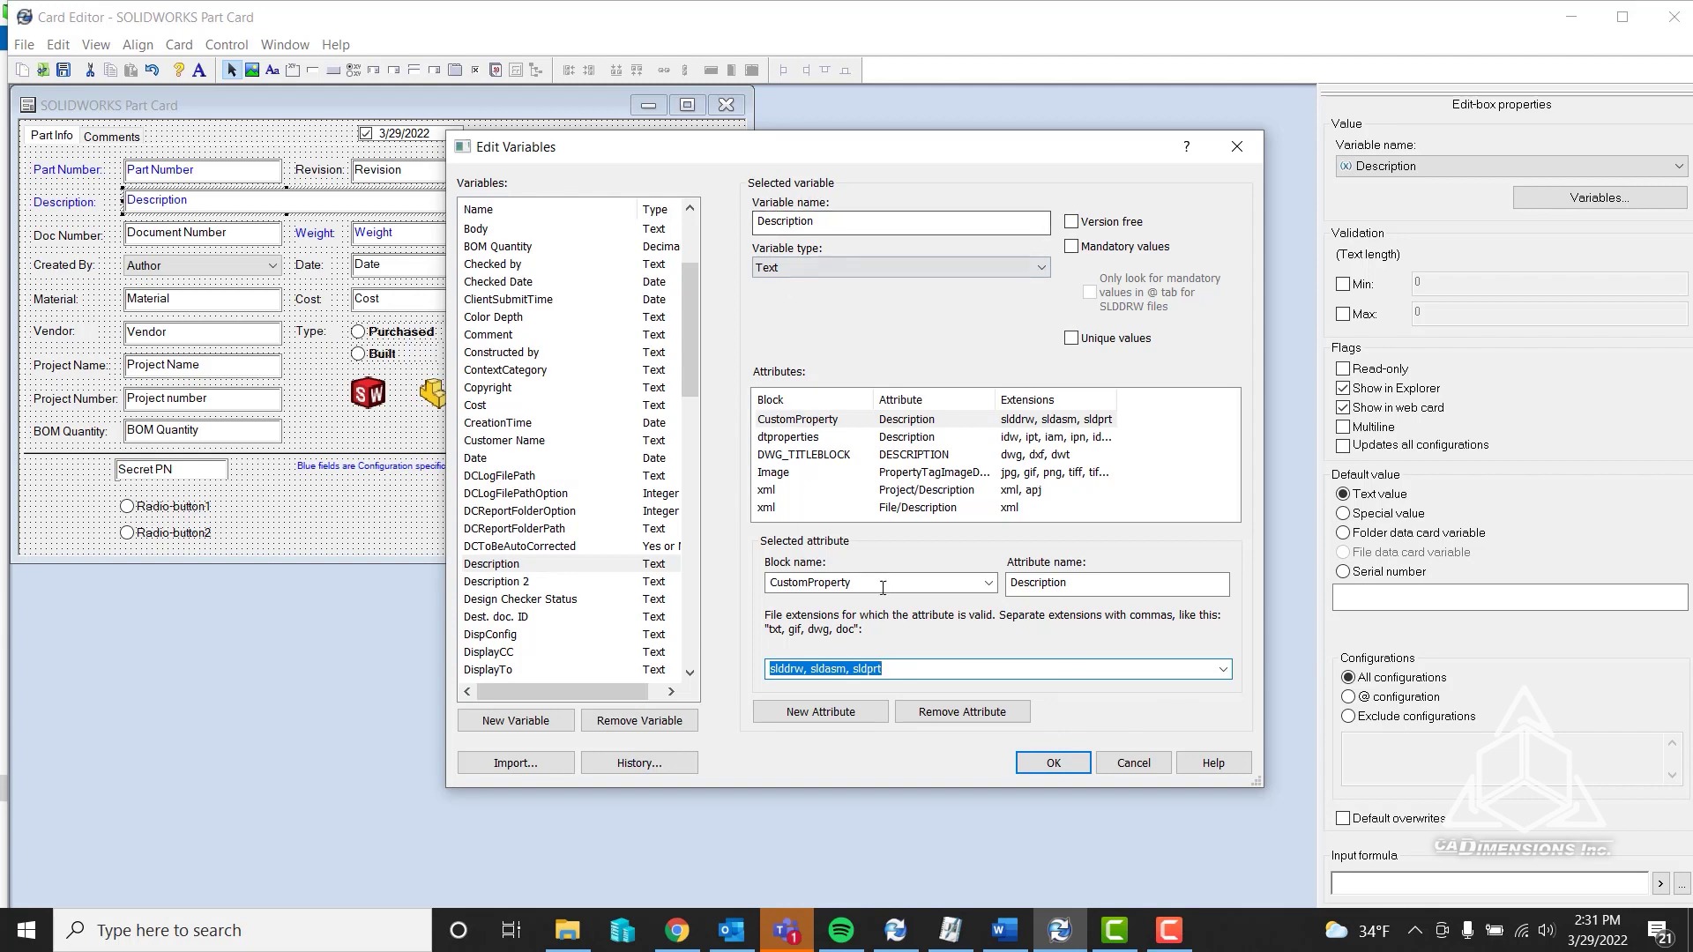
left_click(1114, 671)
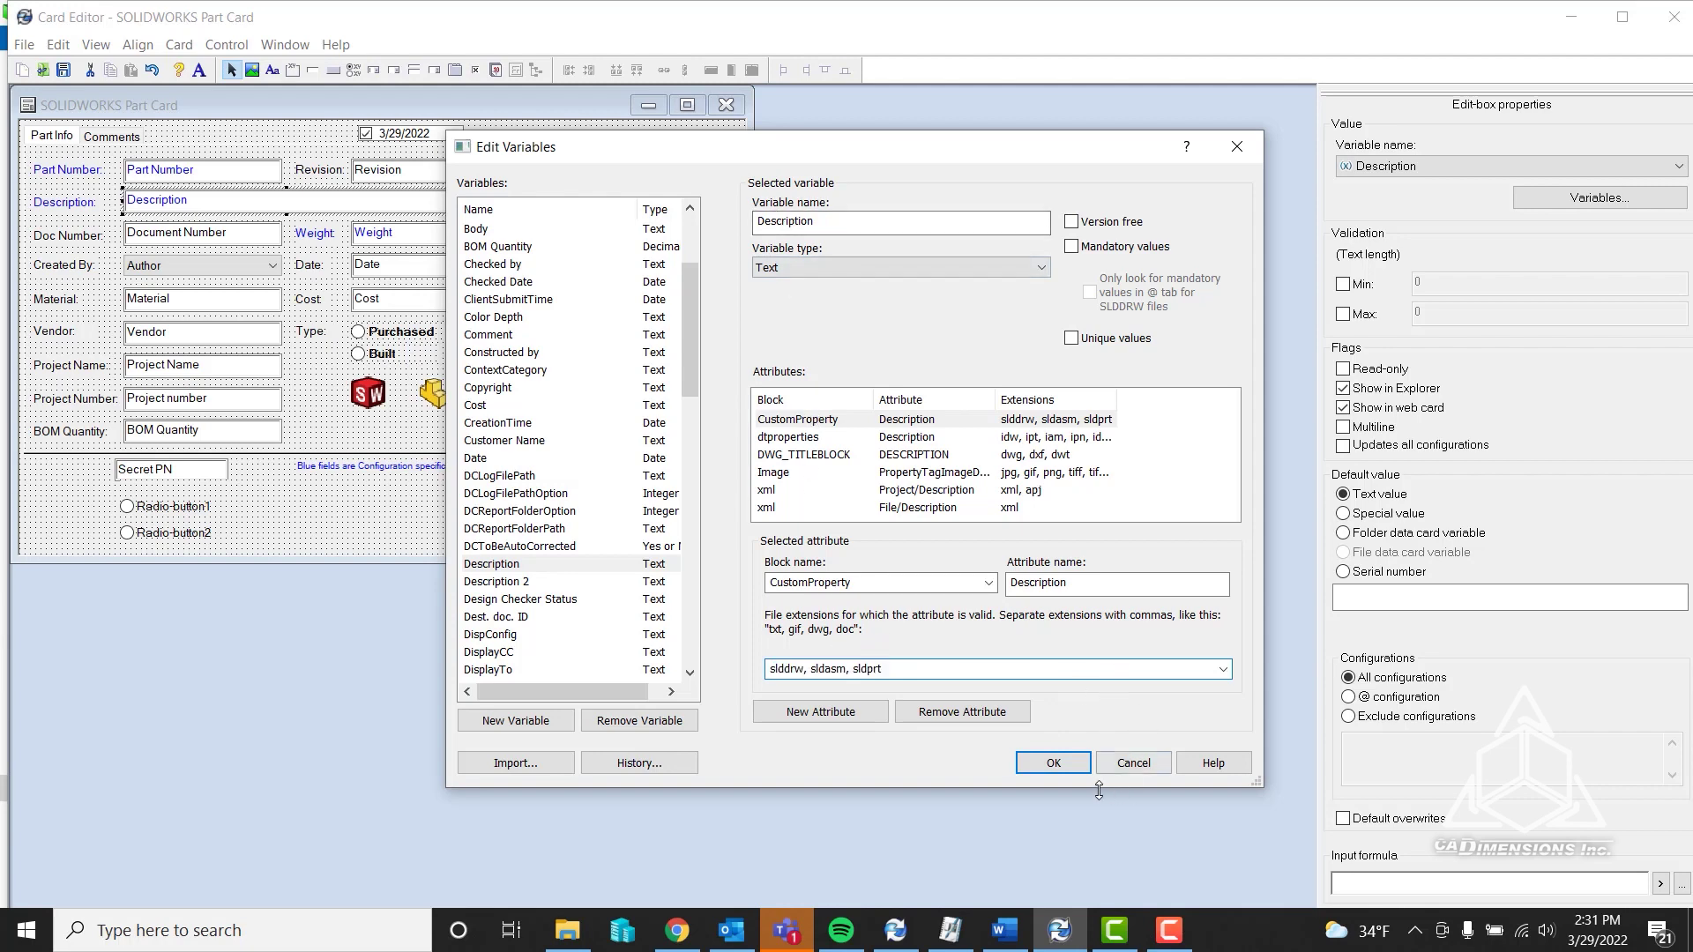
left_click(1054, 762)
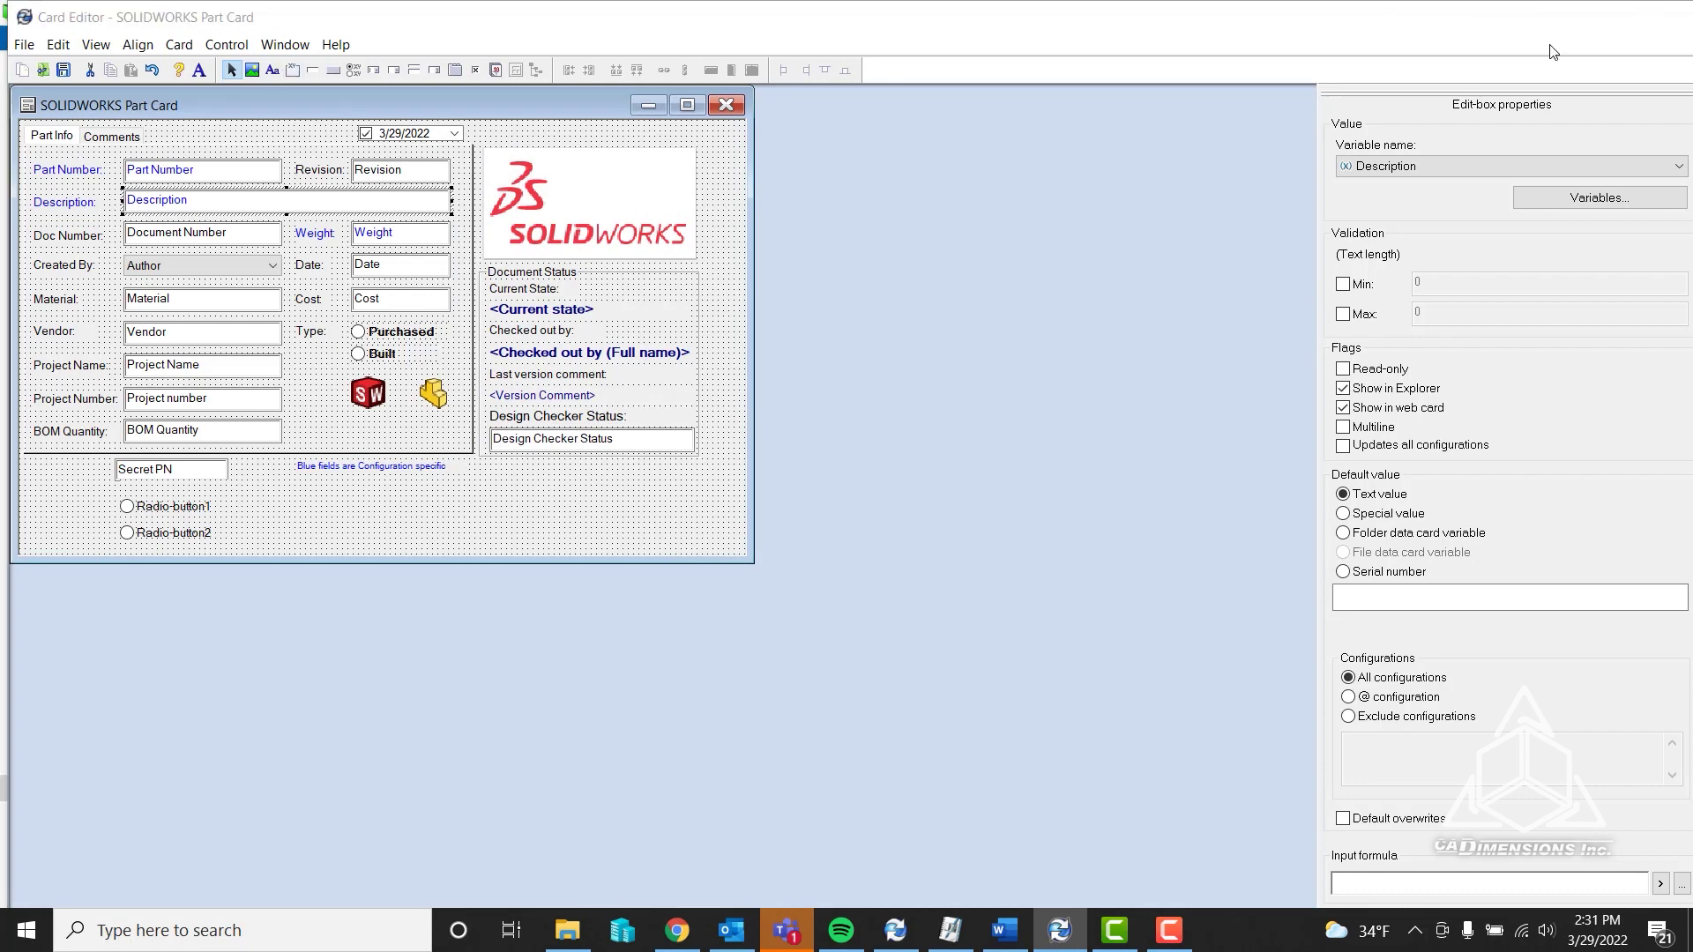
Check out Circleeeee.SLDDRW from the vault and open it to Sheet1
left_click(1566, 16)
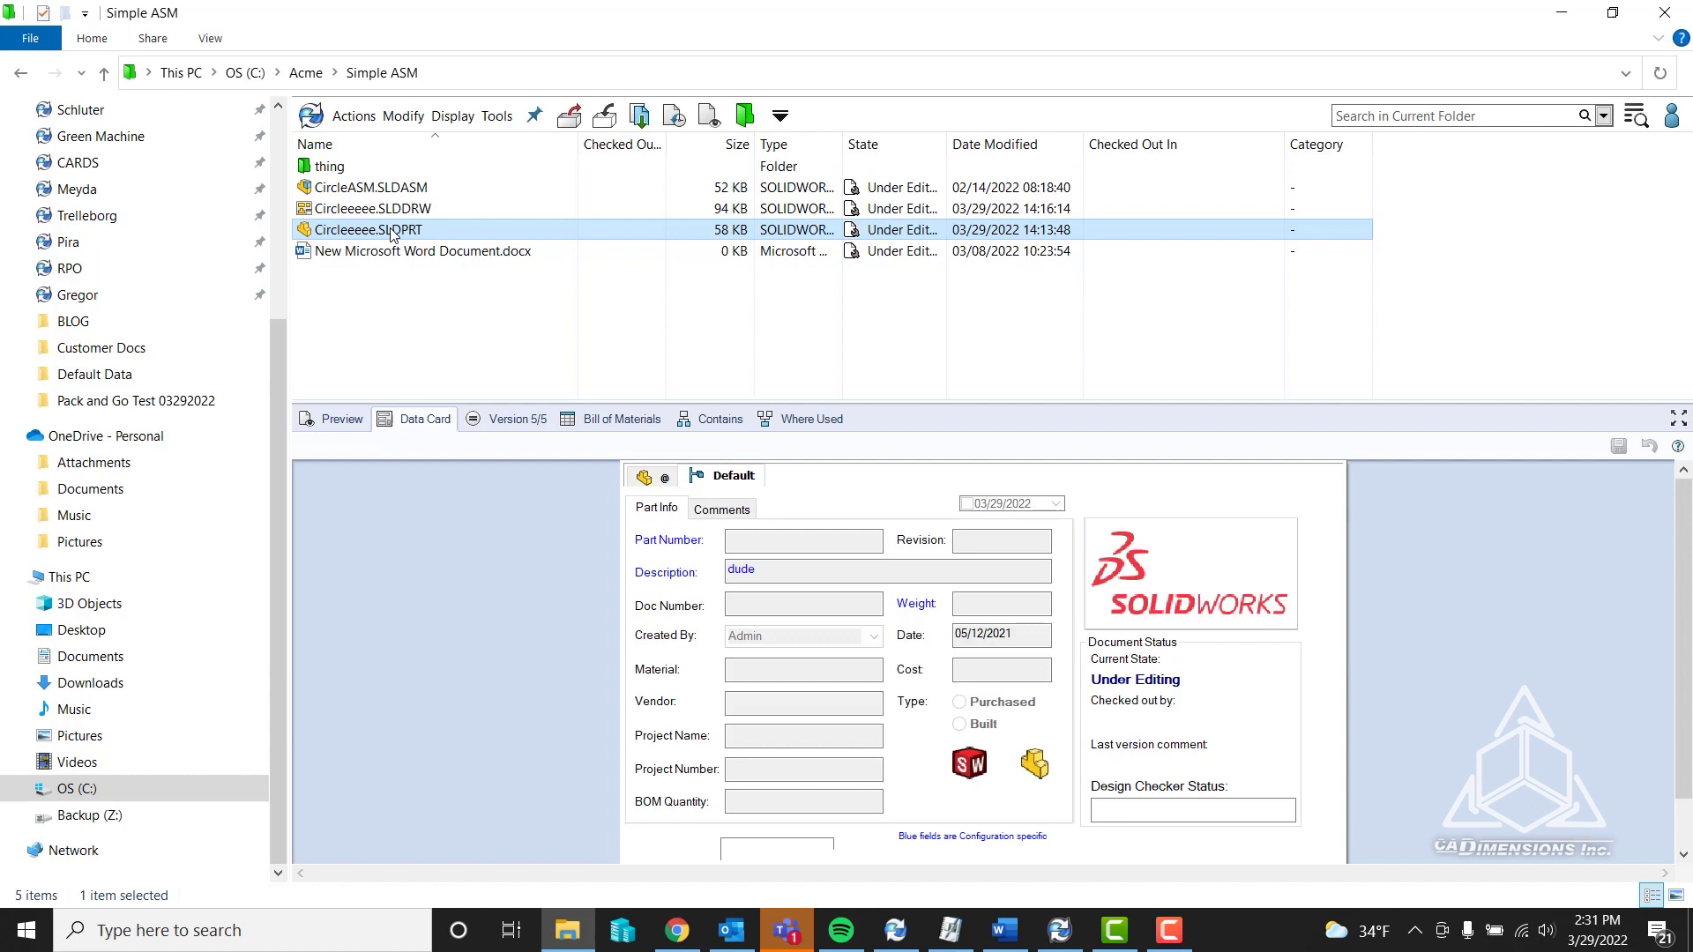
left_click(381, 211)
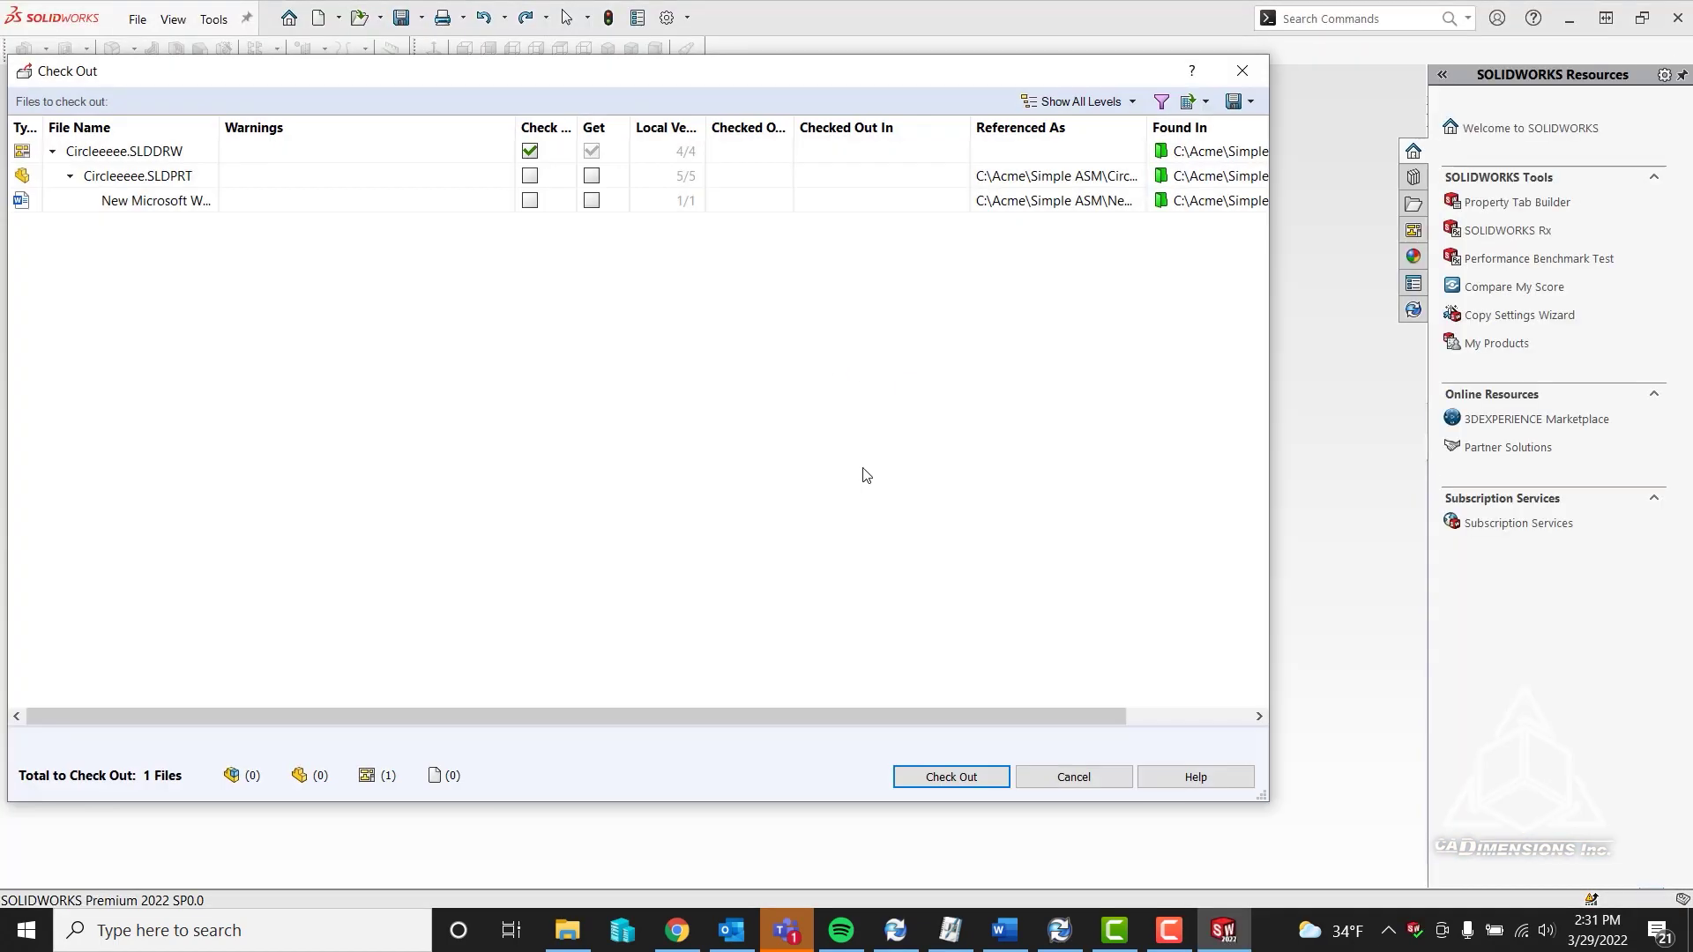
left_click(950, 777)
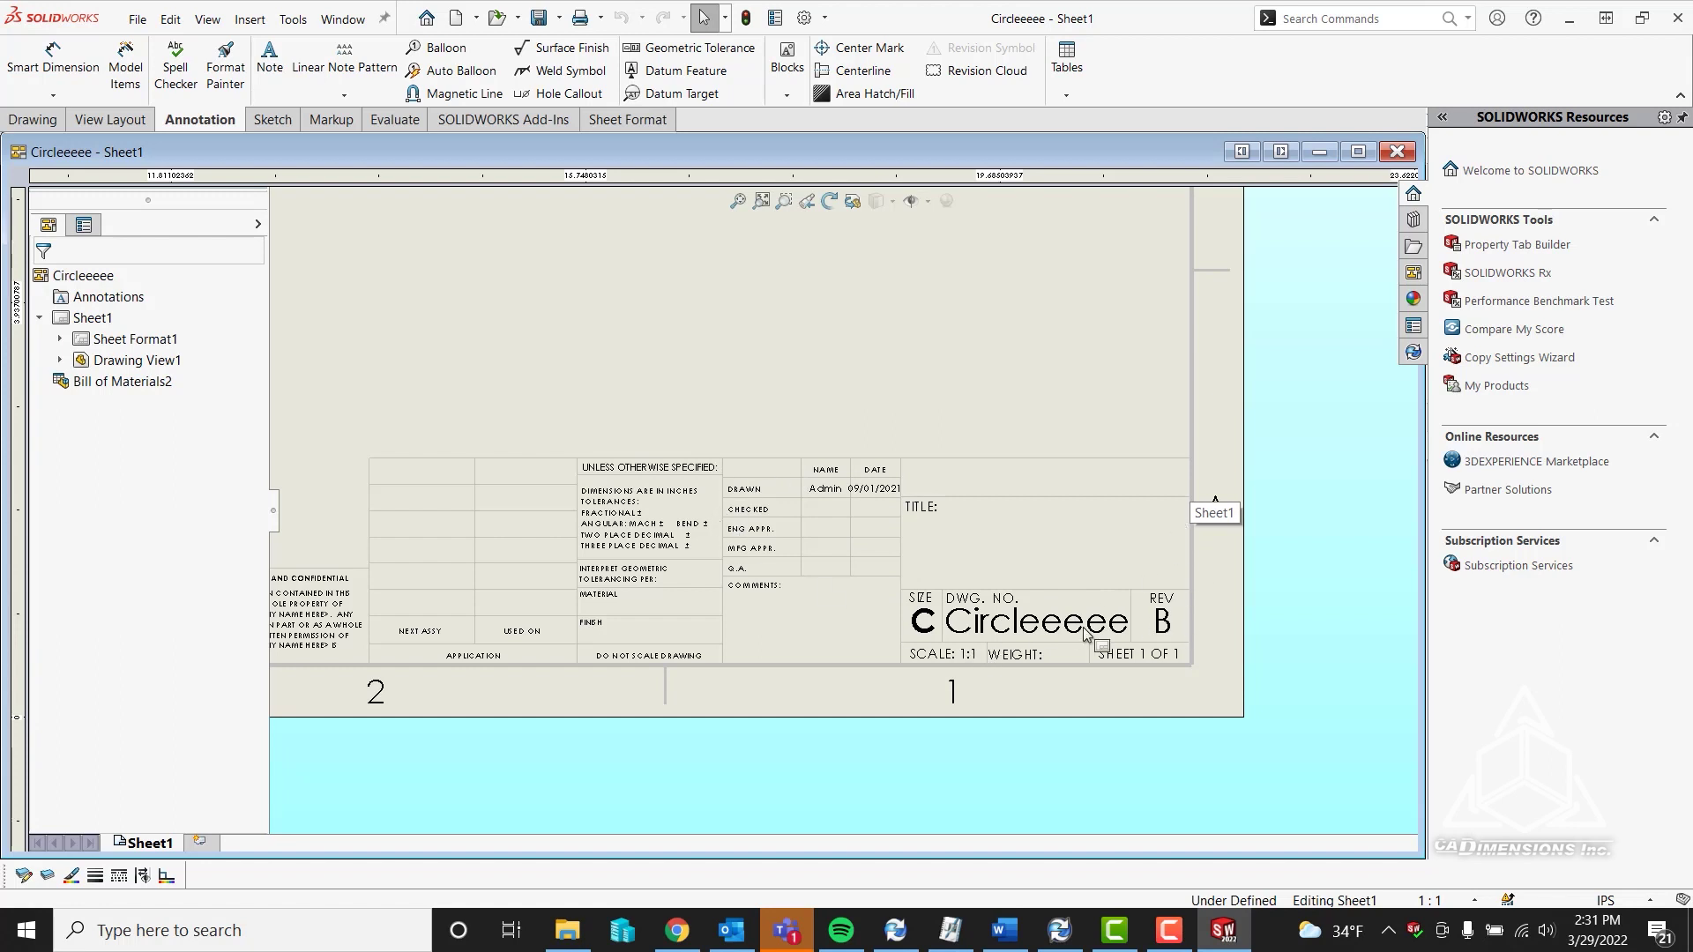
Start a new note from the sheet's right-click Annotations > Note menu
right_click(1002, 538)
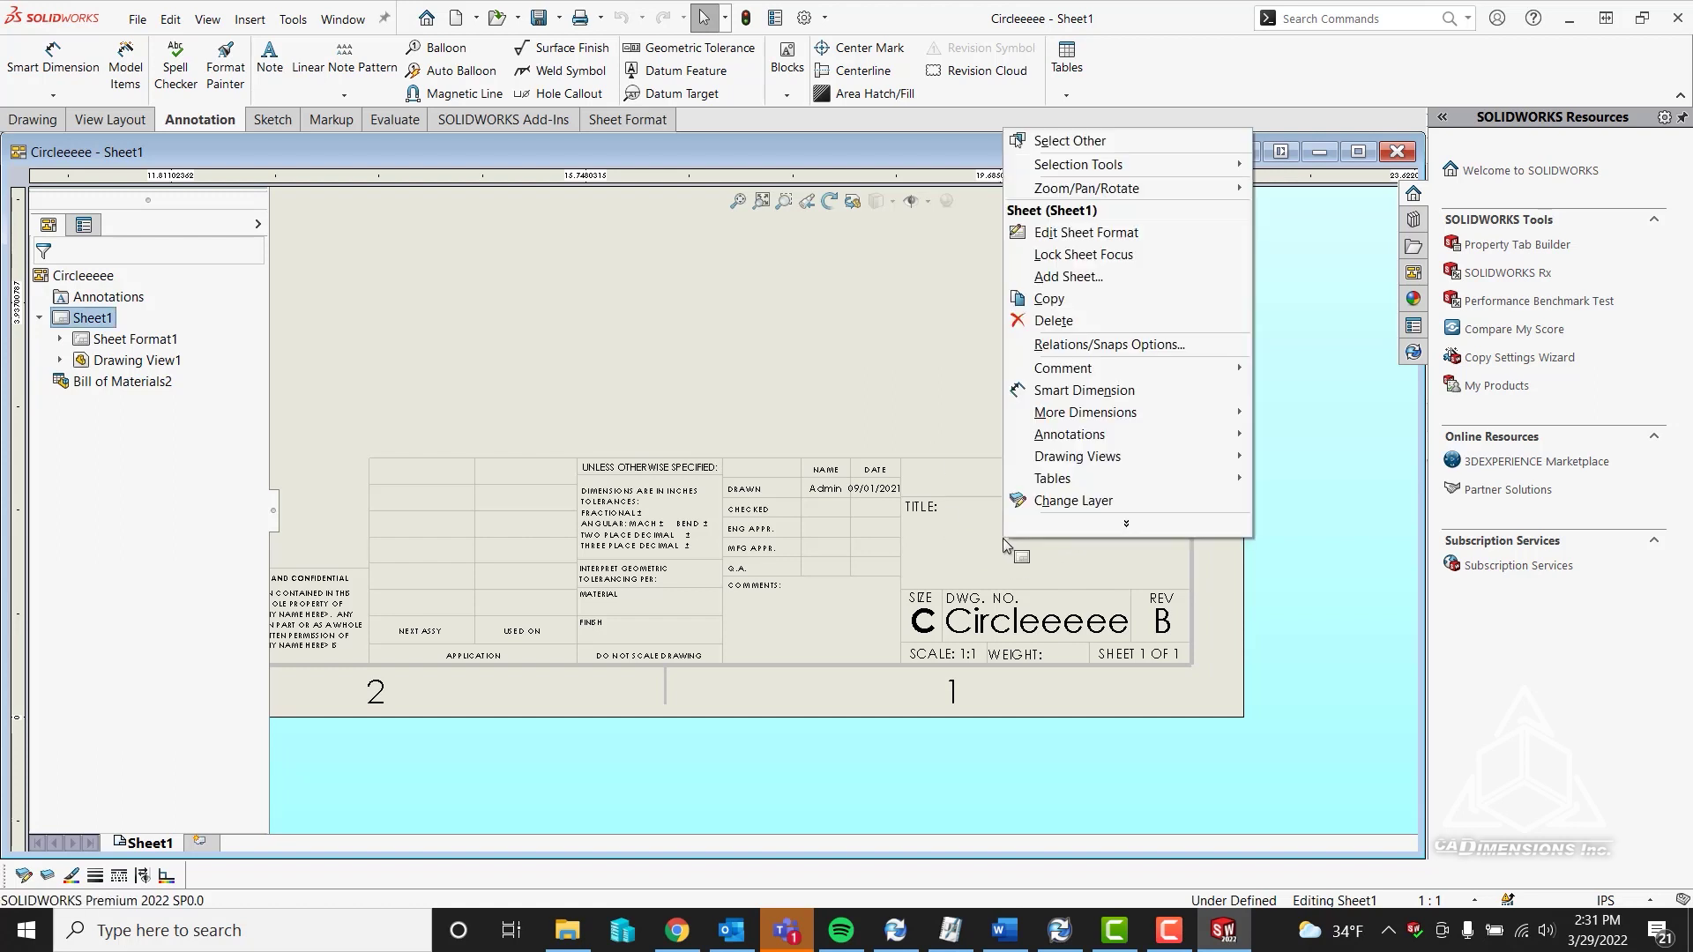
mouse_move(1087, 436)
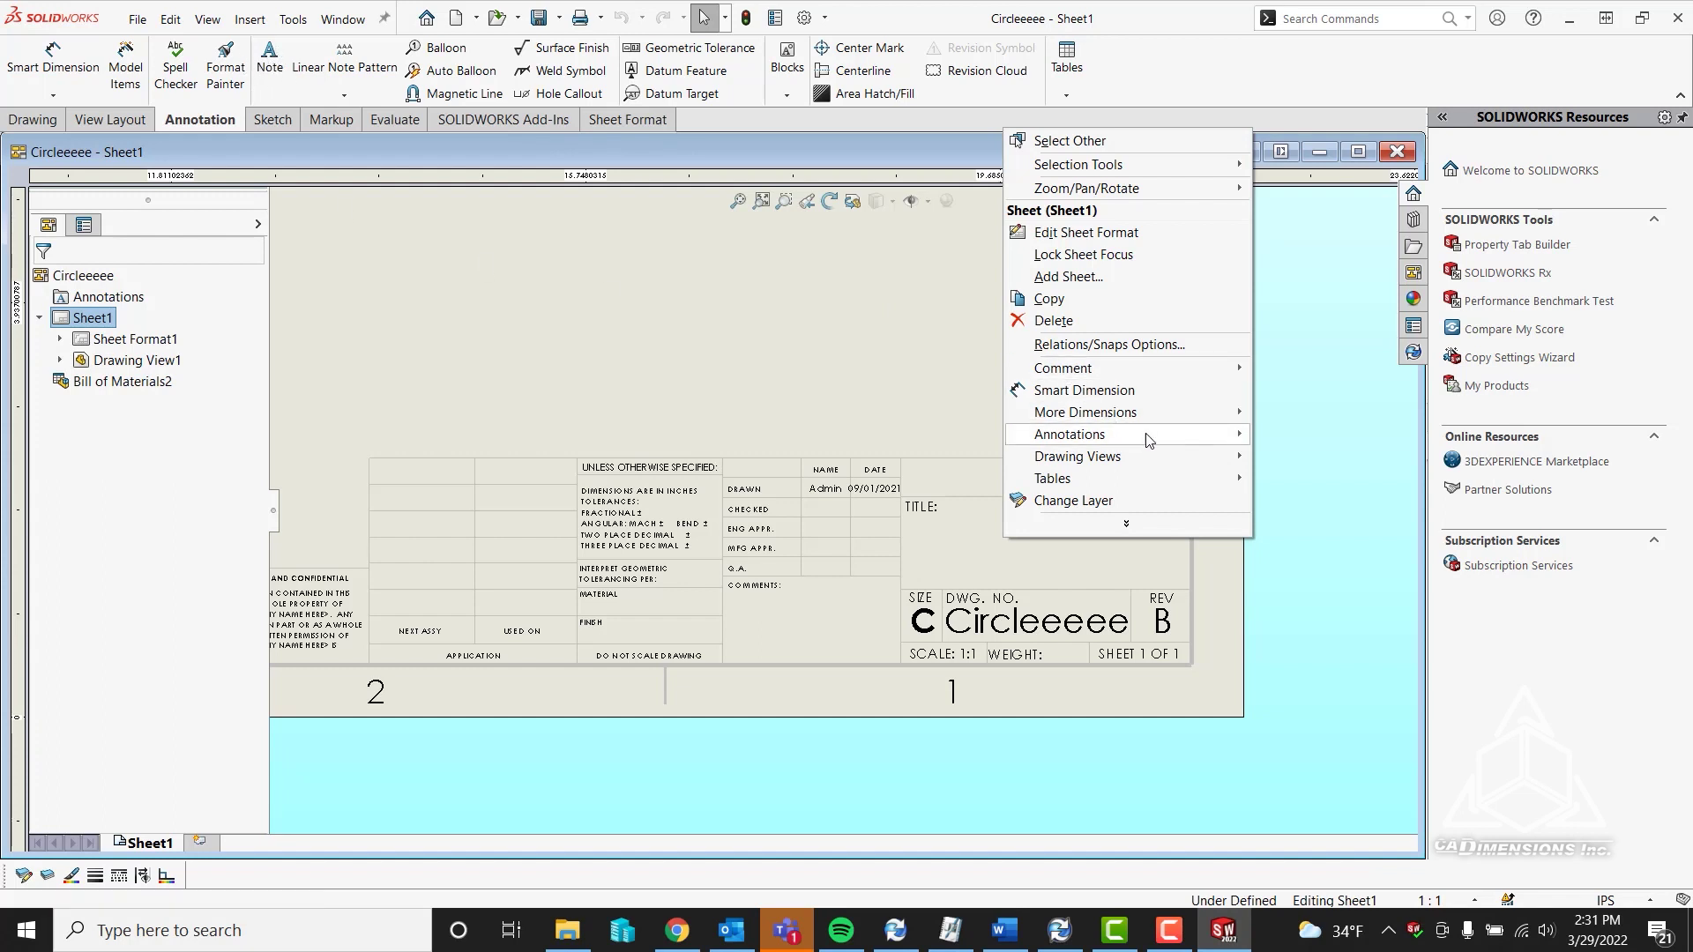
mouse_move(1168, 446)
left_click(1296, 437)
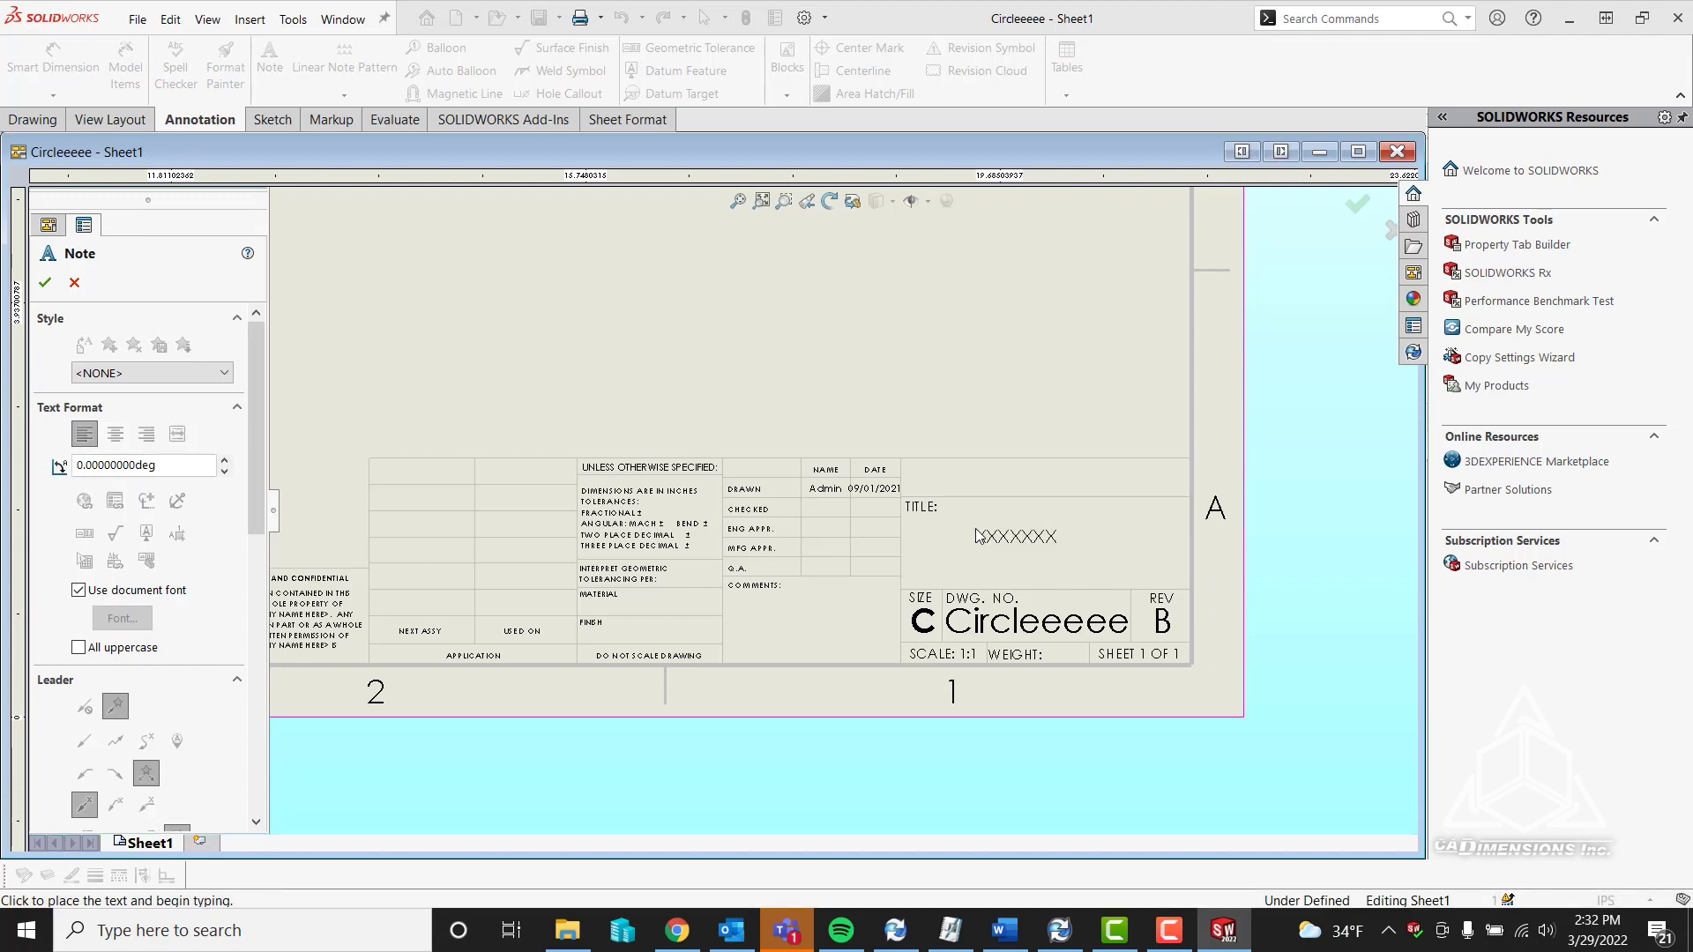
Place the note in the TITLE area and enter $PRPSHEET:"description" as its text
left_click(984, 538)
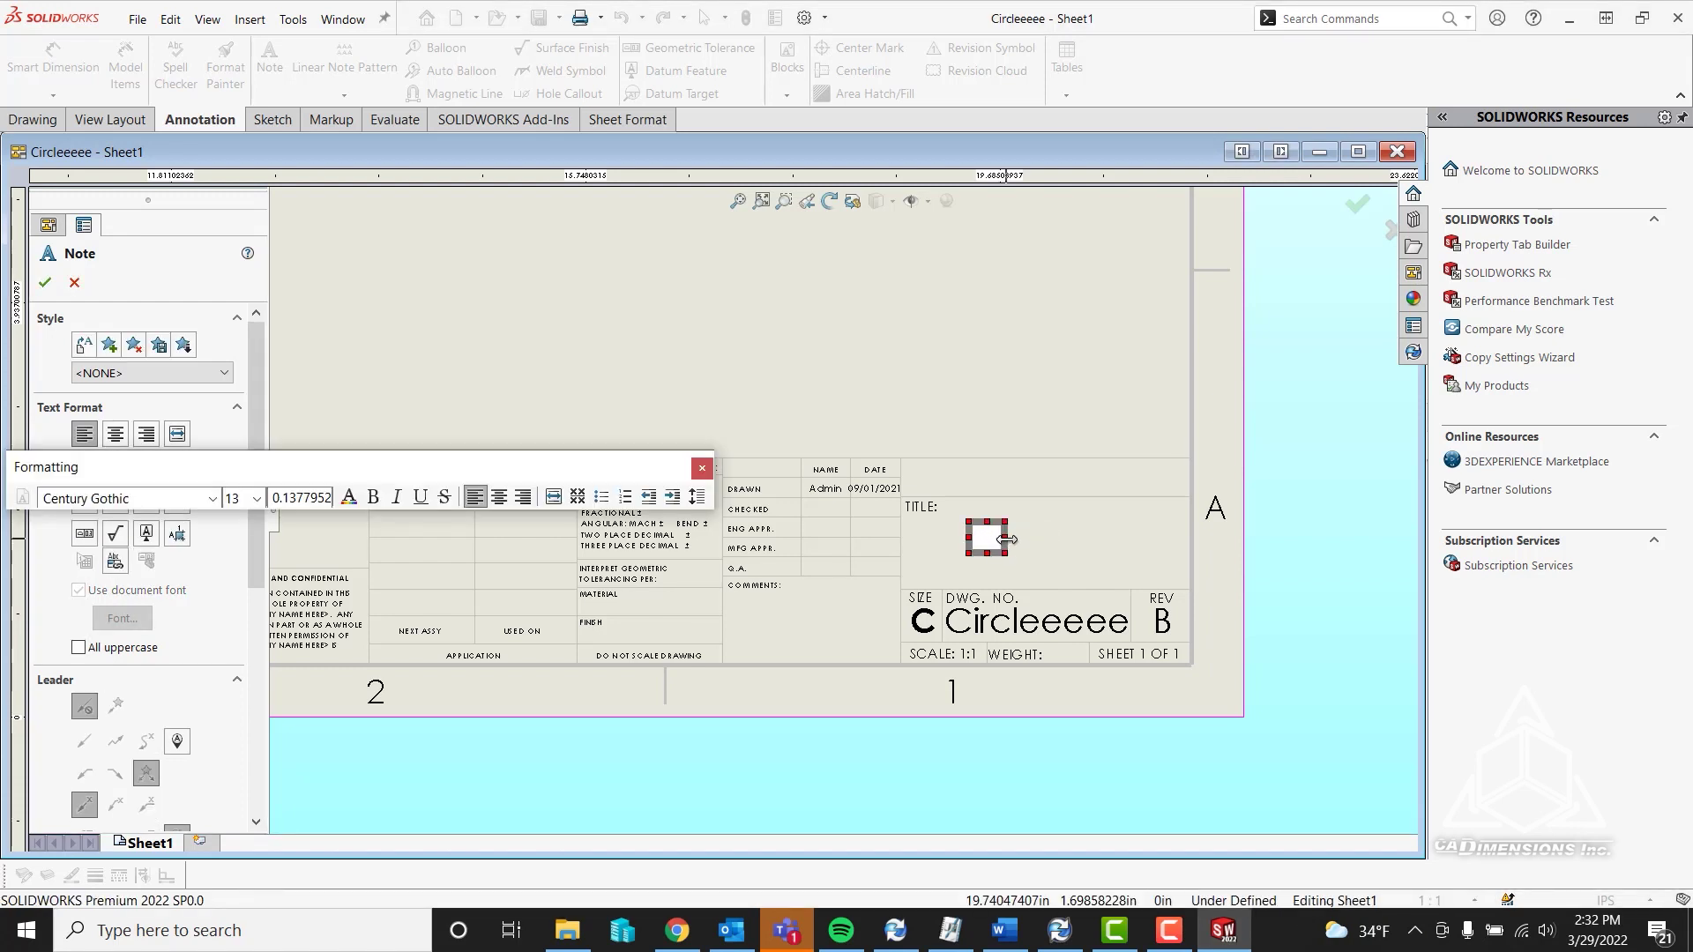
type("Circle")
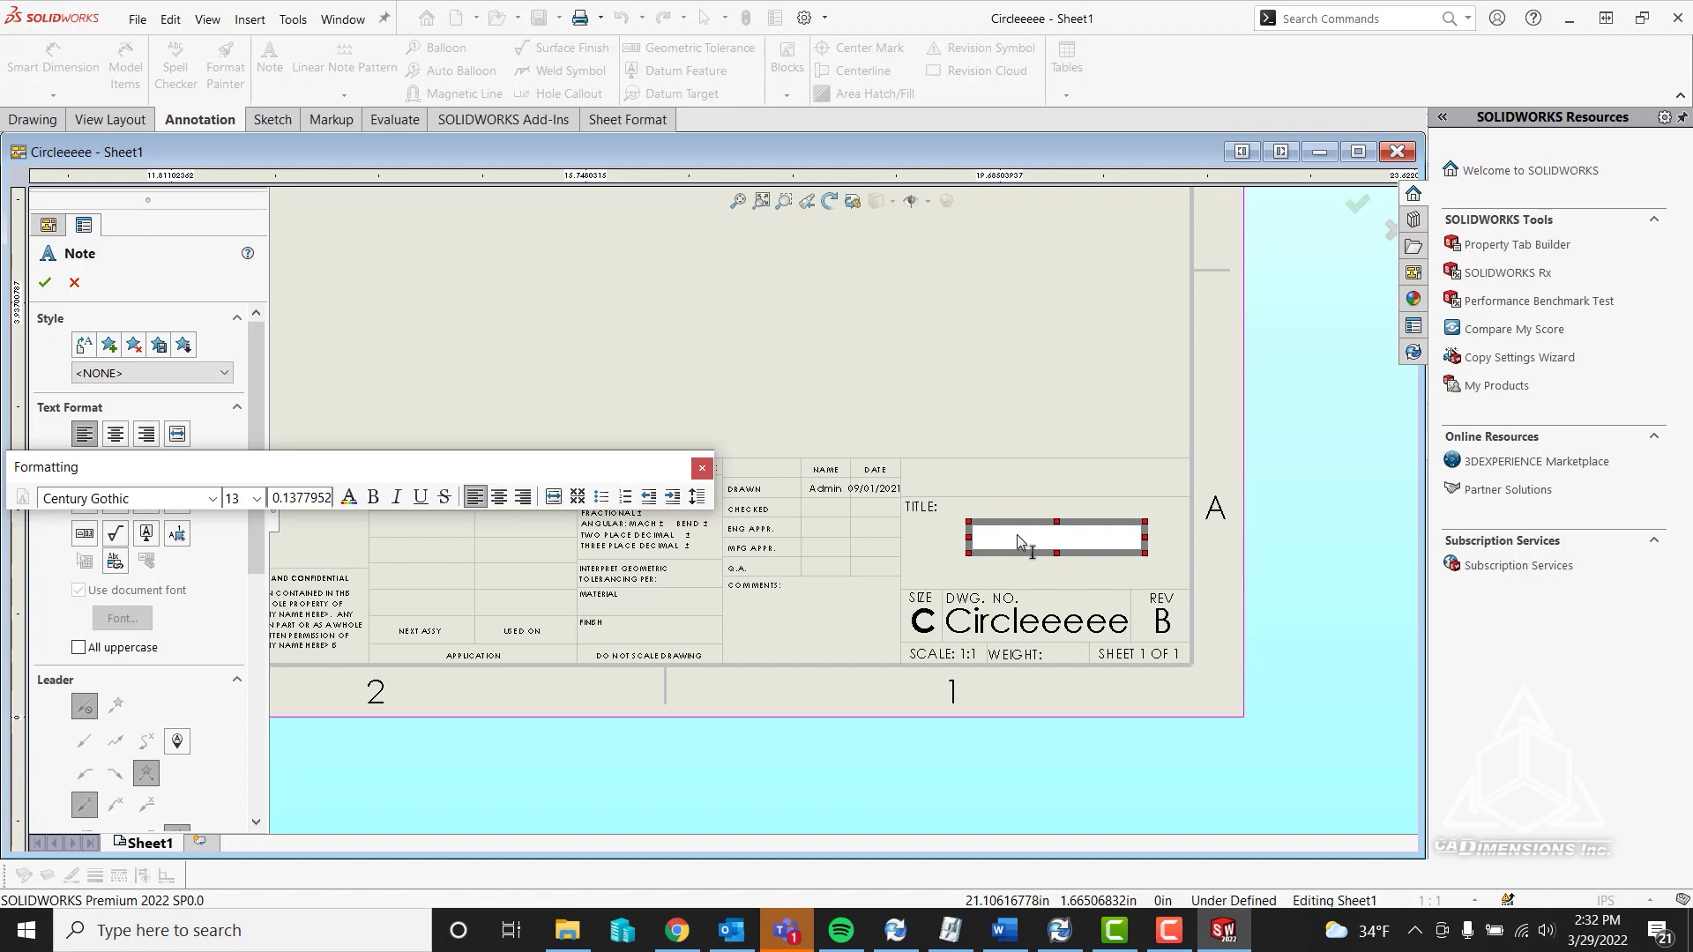
type("$PRPSHEET:\"description")
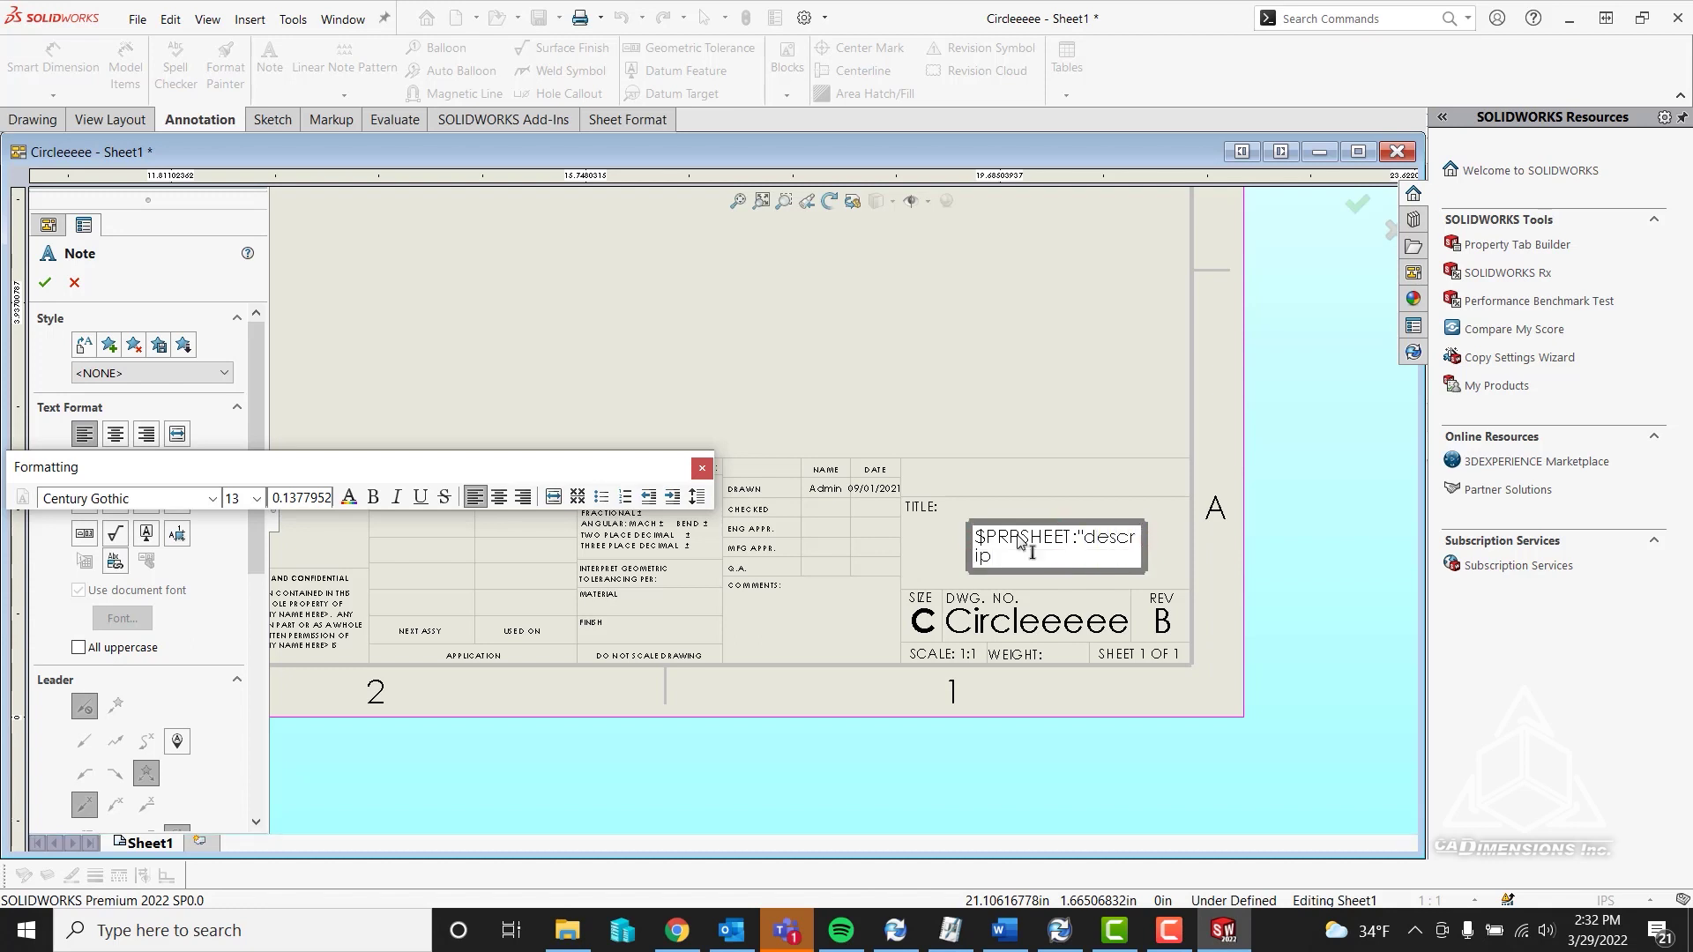
type("\"")
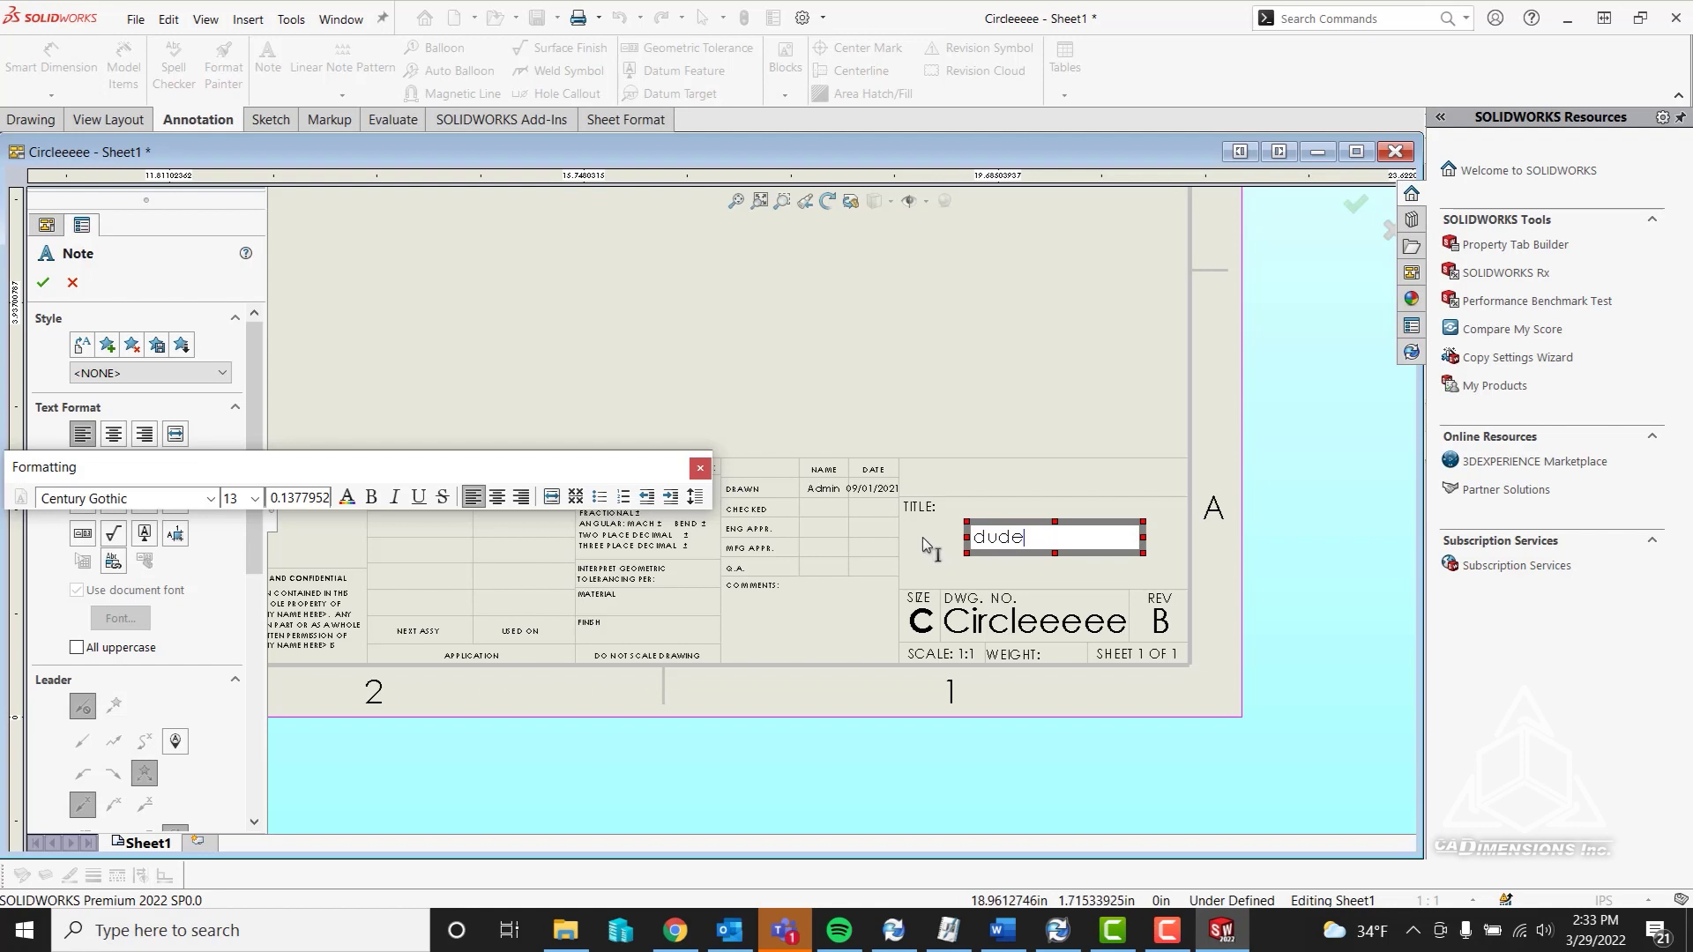
Finish the TITLE note so it displays 'dude' and exit the Note command
left_click(933, 602)
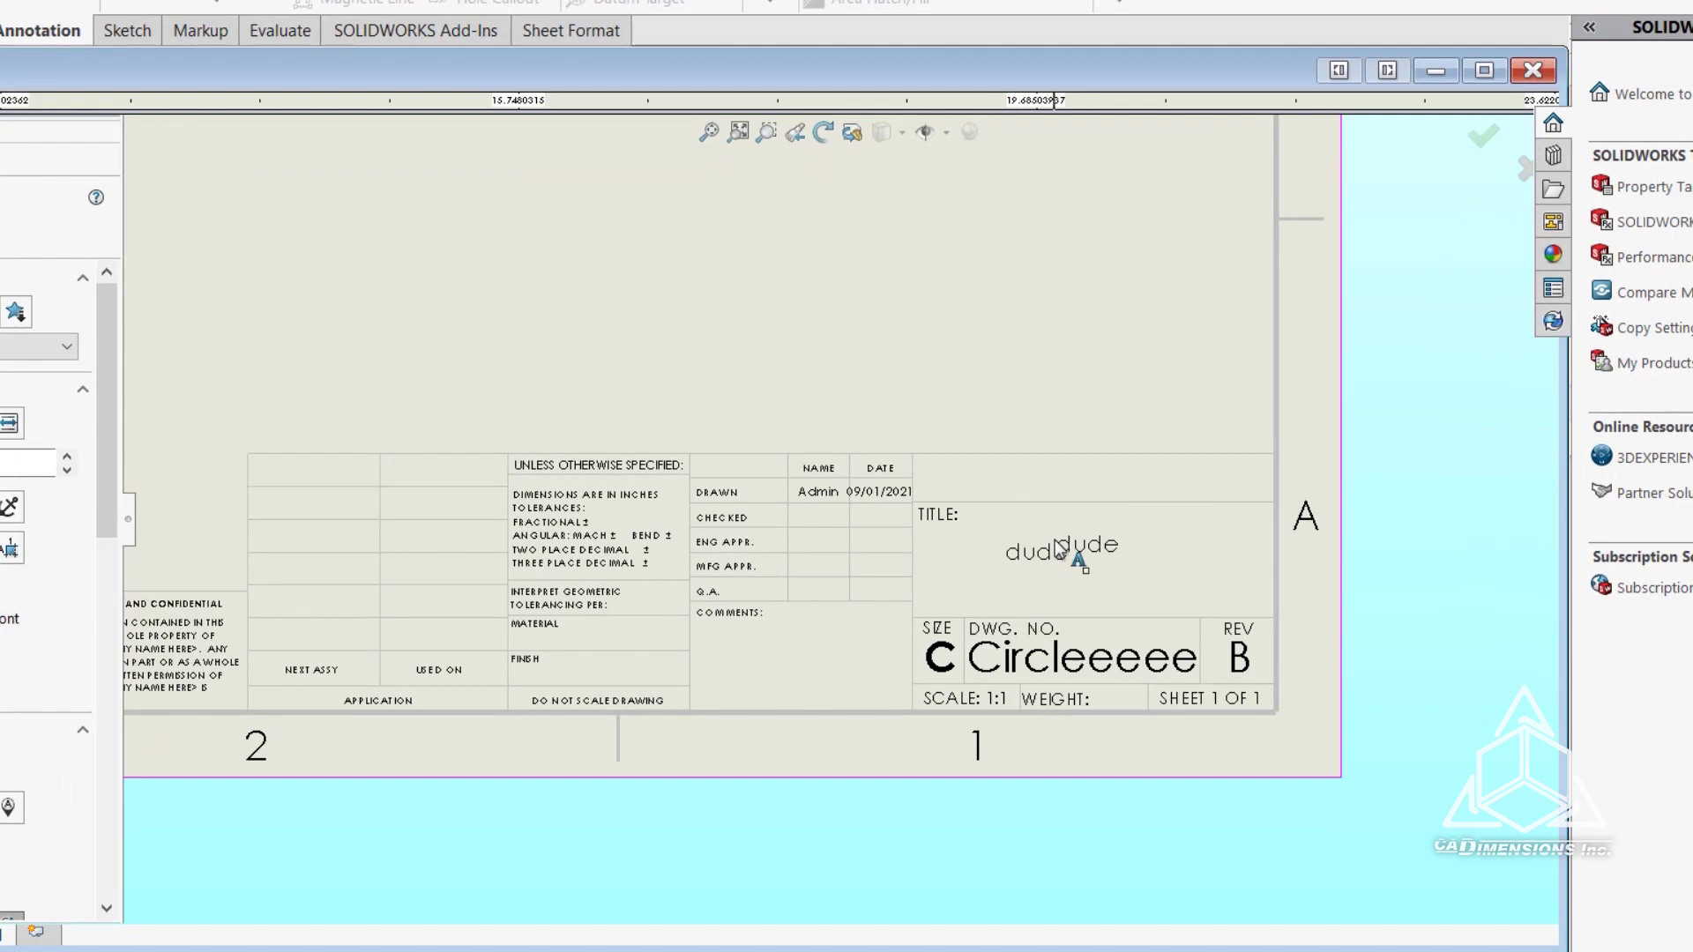
key("Escape")
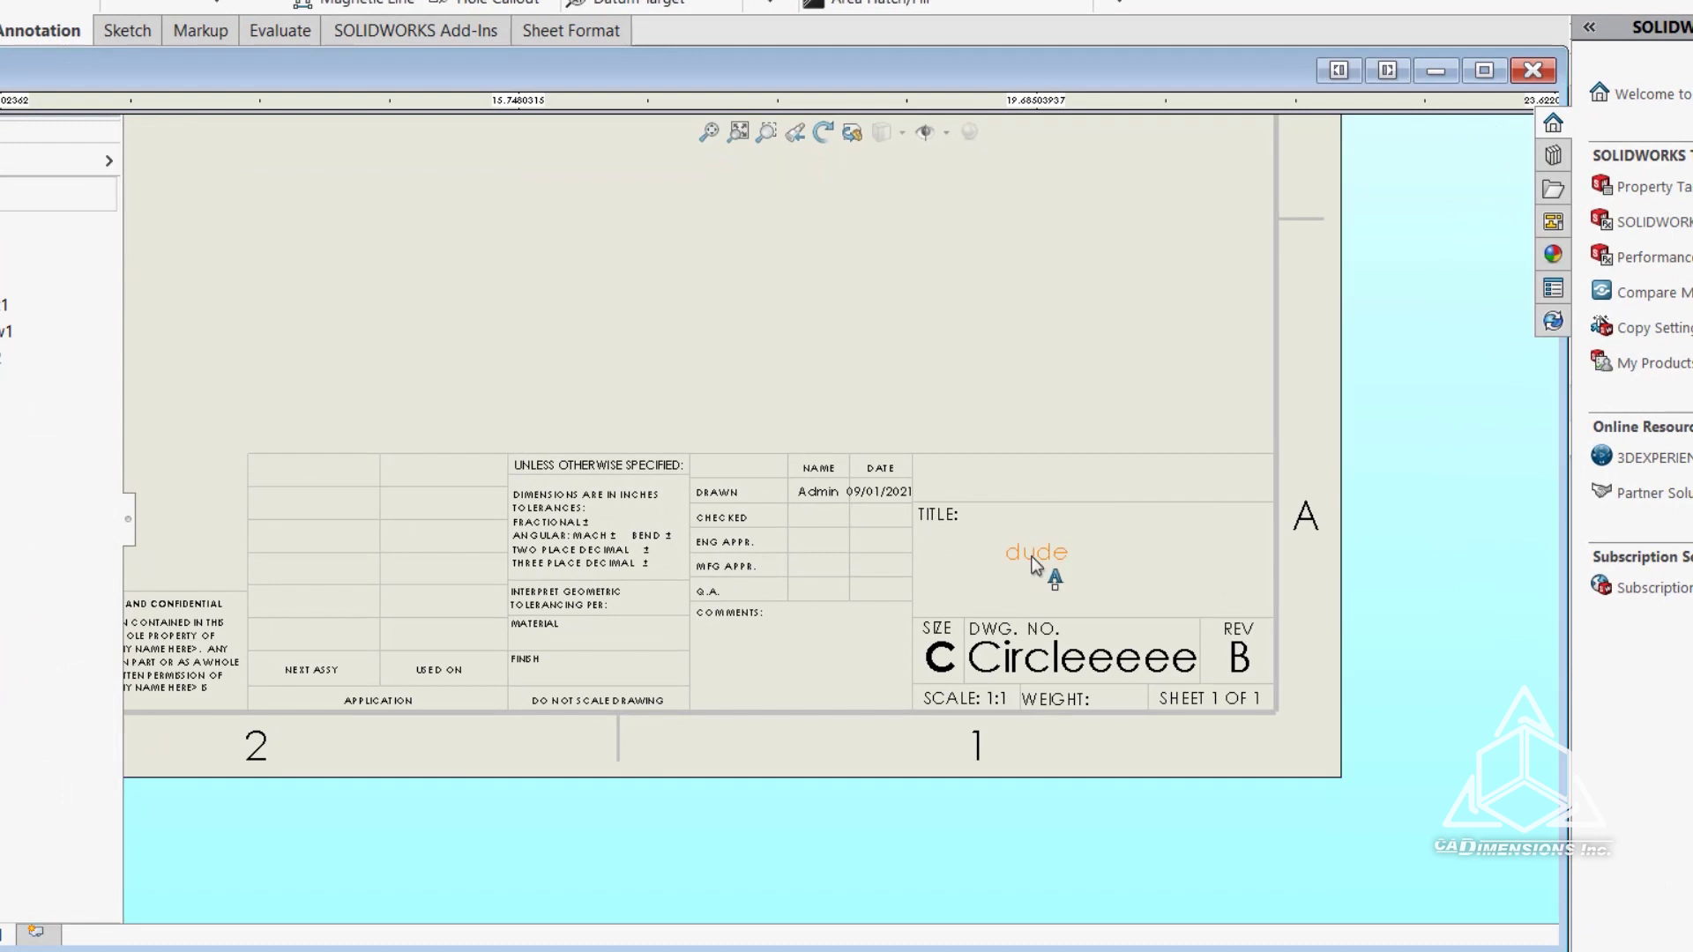